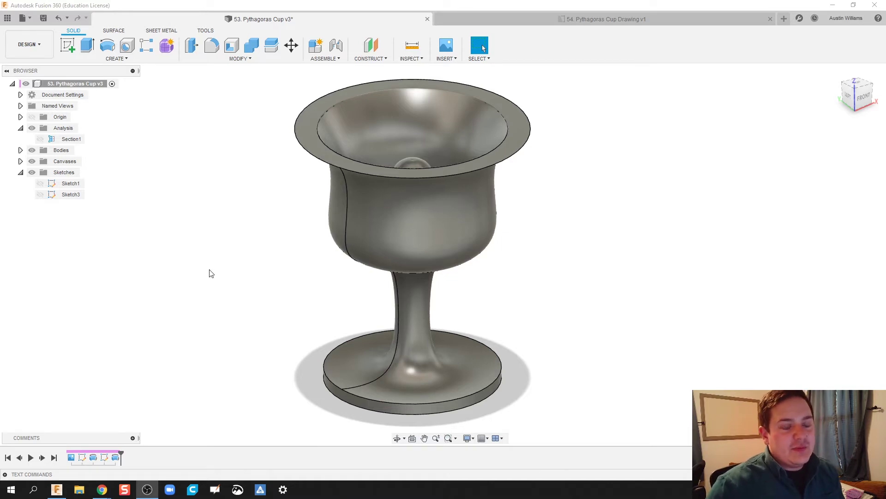
- Inspect the finished cup from several angles, toggling its cross-section view on and off
scroll(208, 272, down, 1)
shift+middle_drag(221, 264, 235, 192)
scroll(404, 322, up, 2)
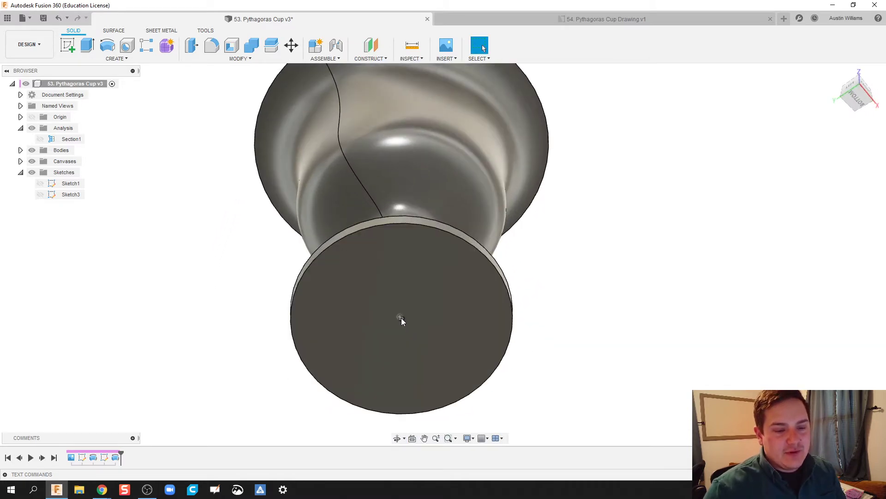
mouse_move(251, 246)
shift+middle_down()
mouse_move(223, 300)
mouse_move(287, 314)
shift+middle_up()
click(40, 139)
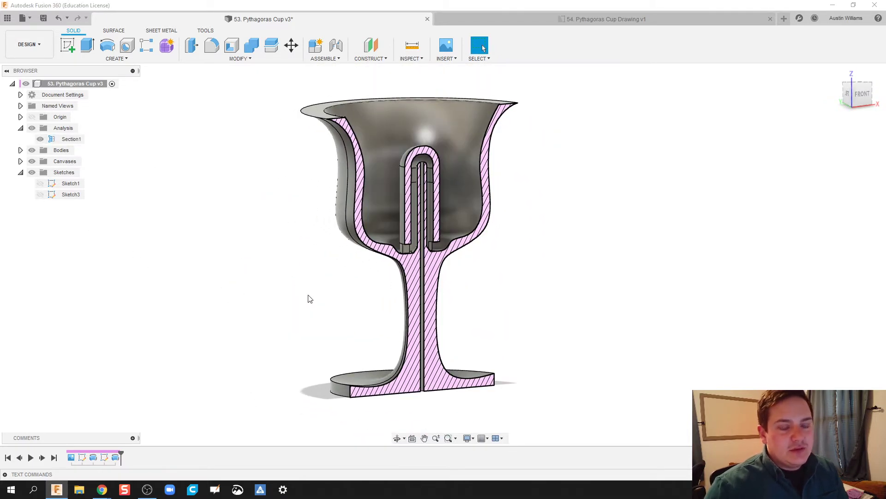
shift+middle_drag(309, 298, 290, 284)
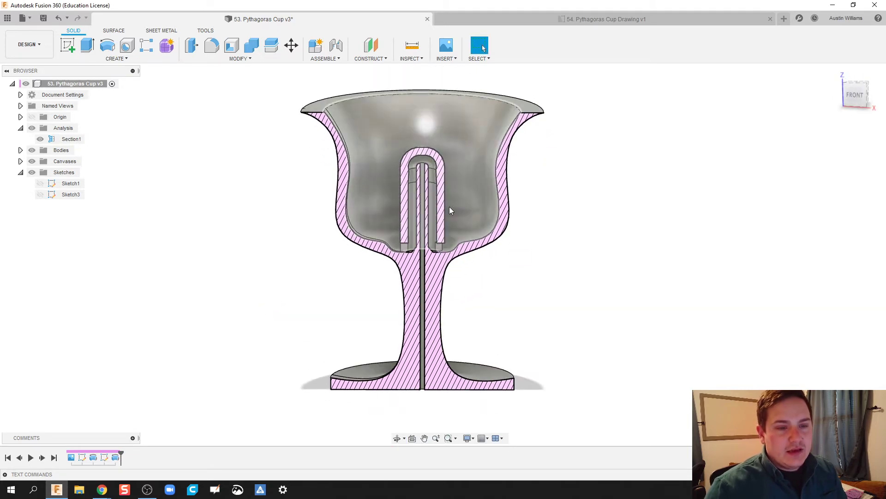
mouse_move(563, 207)
middle_down()
mouse_move(559, 222)
mouse_move(556, 213)
middle_up()
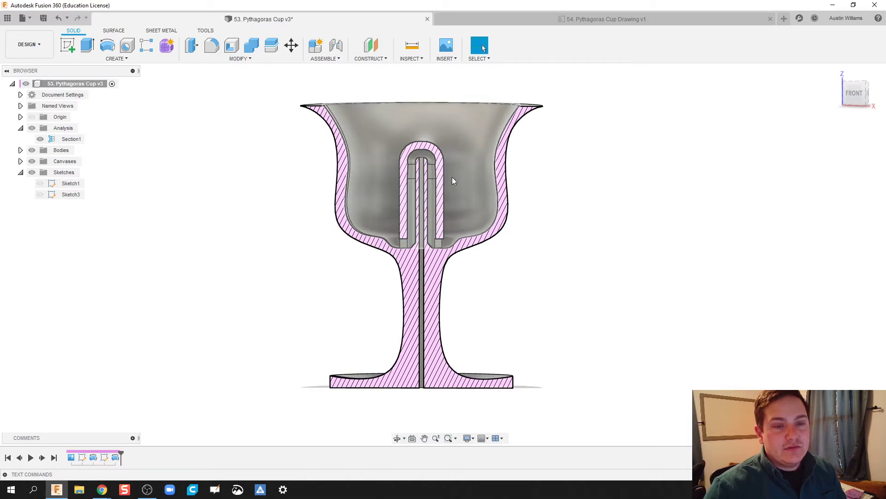
scroll(434, 149, up, 2)
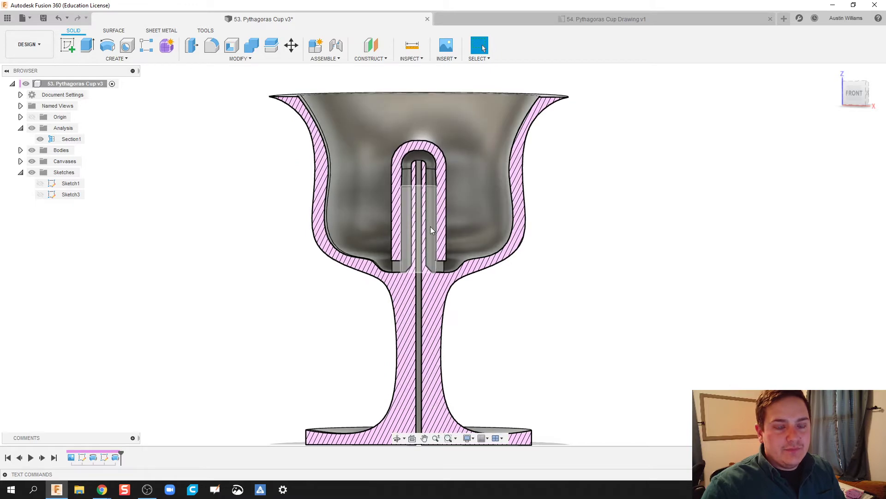
scroll(410, 325, down, 1)
middle_drag(409, 325, 417, 198)
middle_drag(424, 342, 420, 379)
middle_drag(285, 230, 305, 290)
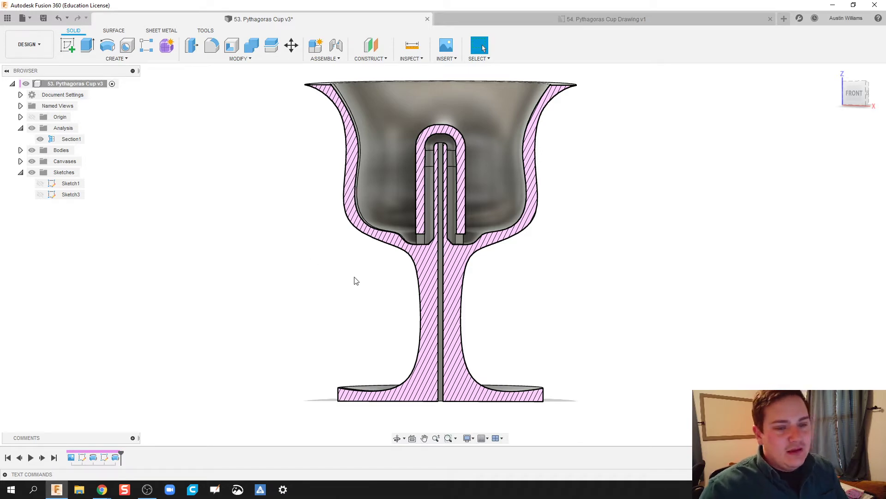
middle_drag(356, 281, 300, 298)
scroll(412, 238, up, 3)
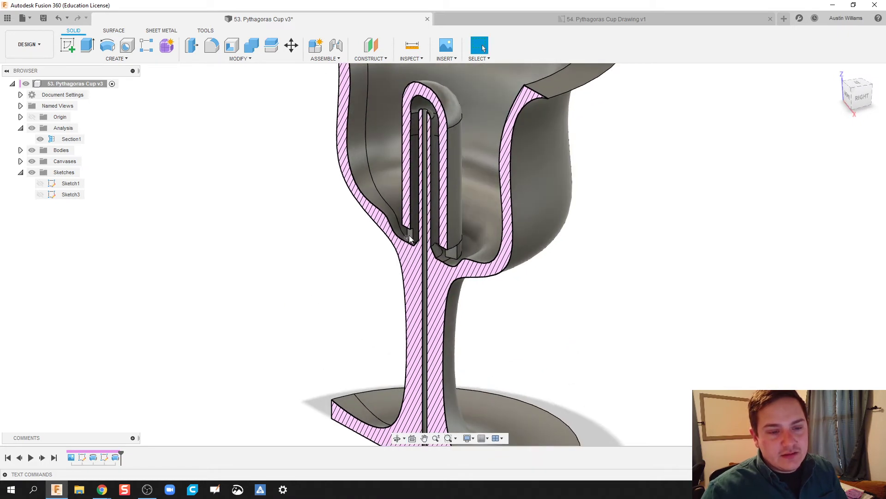
scroll(415, 238, down, 3)
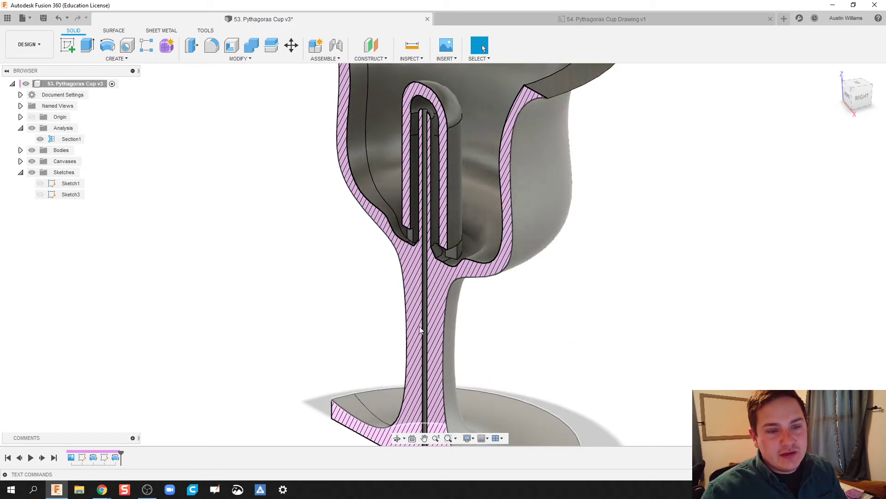
shift+middle_drag(311, 297, 352, 299)
scroll(319, 302, down, 2)
scroll(323, 302, down, 2)
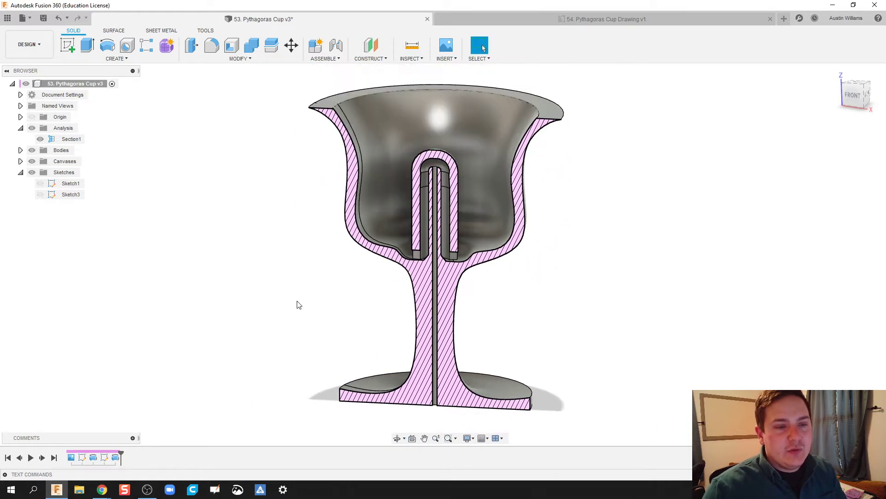
middle_drag(298, 305, 310, 291)
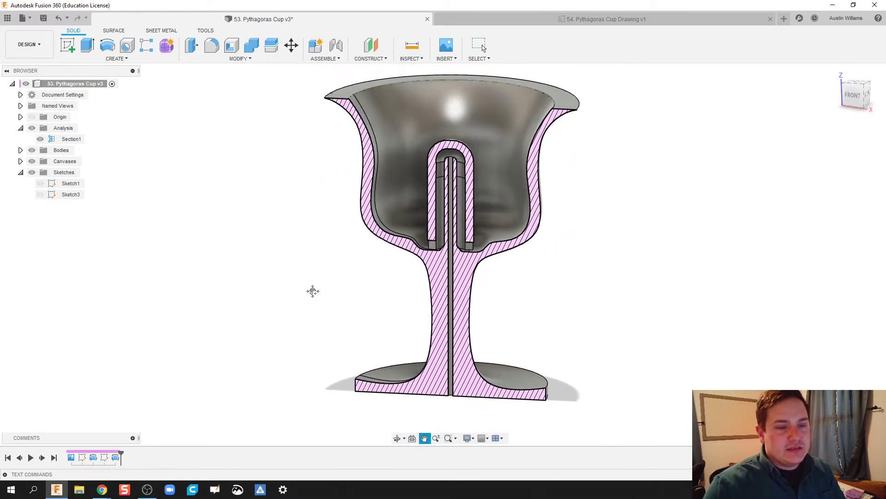
click(40, 139)
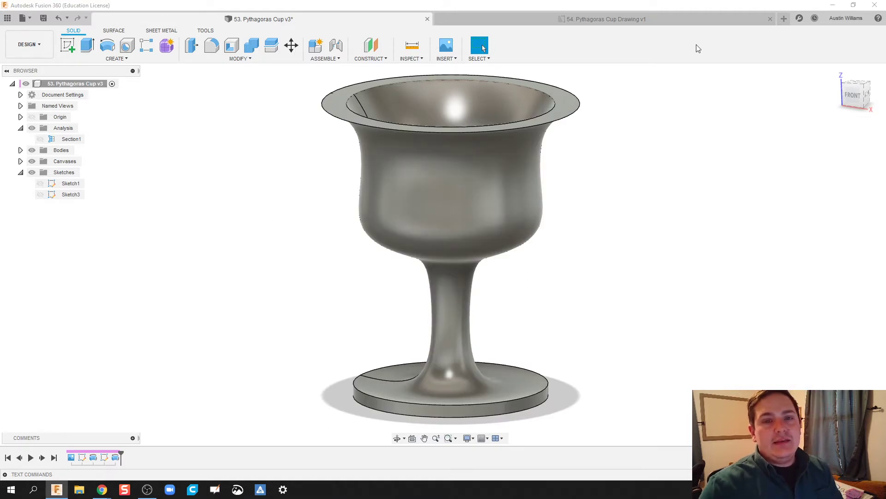
- Start a new design and insert download (1).png as a canvas on the vertical plane
click(785, 19)
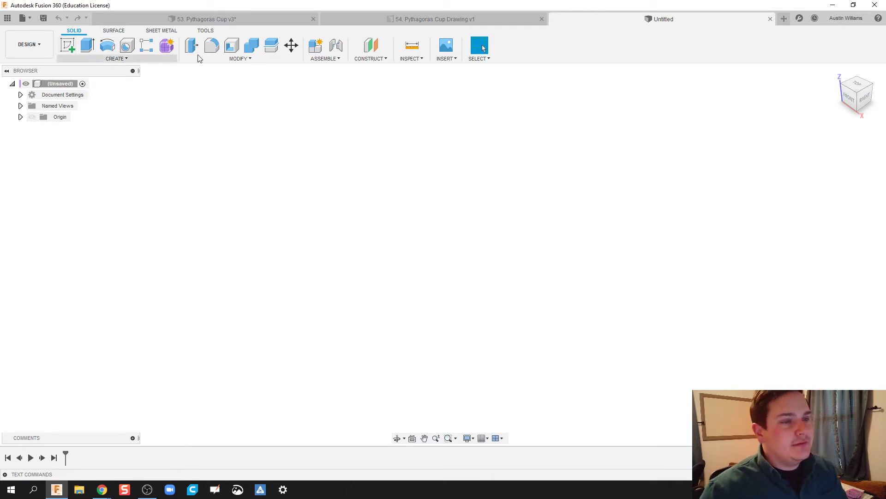
click(445, 59)
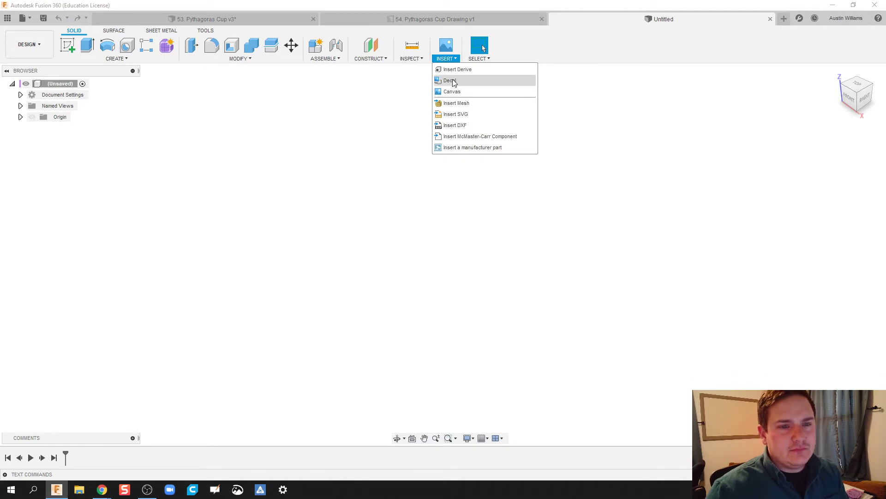
click(451, 91)
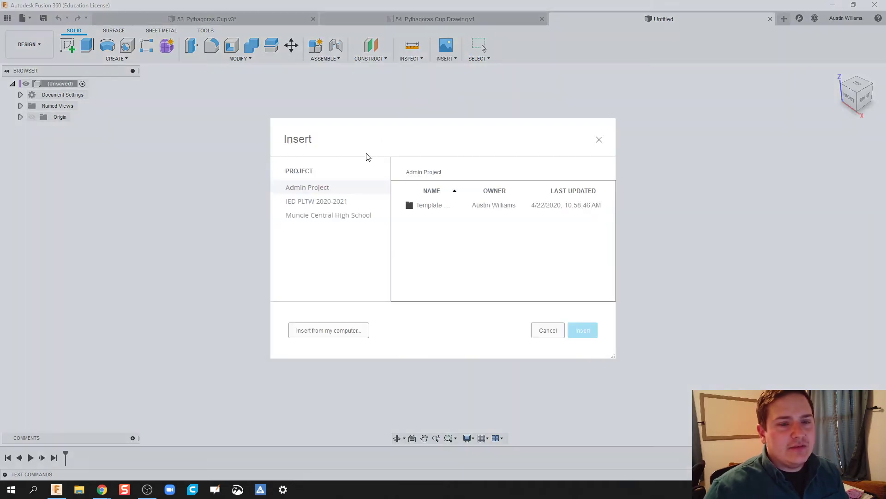
click(323, 328)
click(123, 113)
double_click(123, 113)
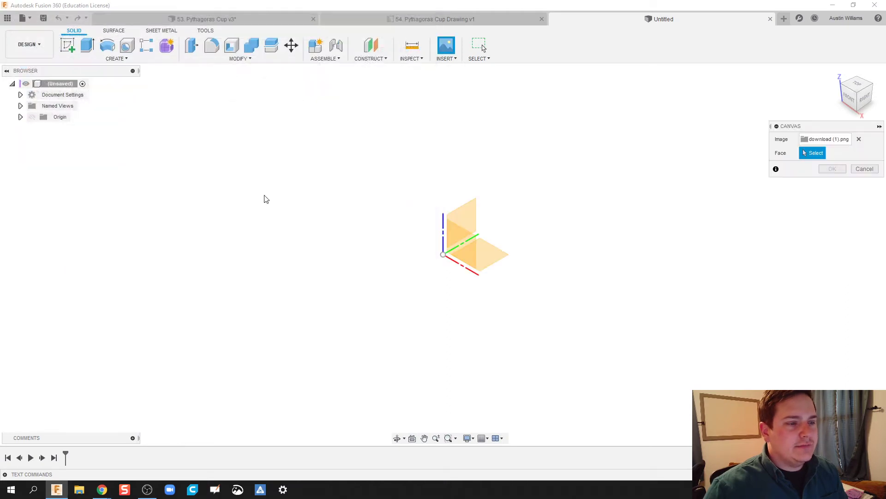
click(473, 251)
- Scale the canvas image to 11.966 and confirm its placement
drag(455, 245, 690, 97)
drag(465, 256, 661, 277)
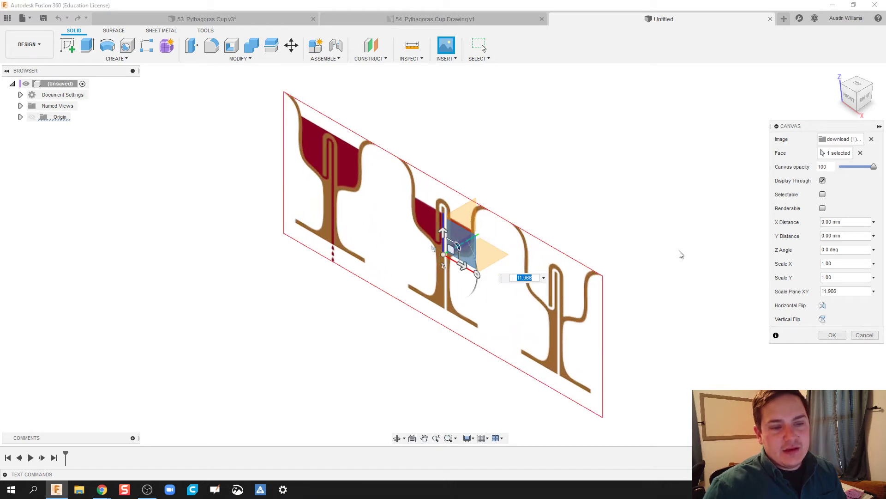
click(832, 336)
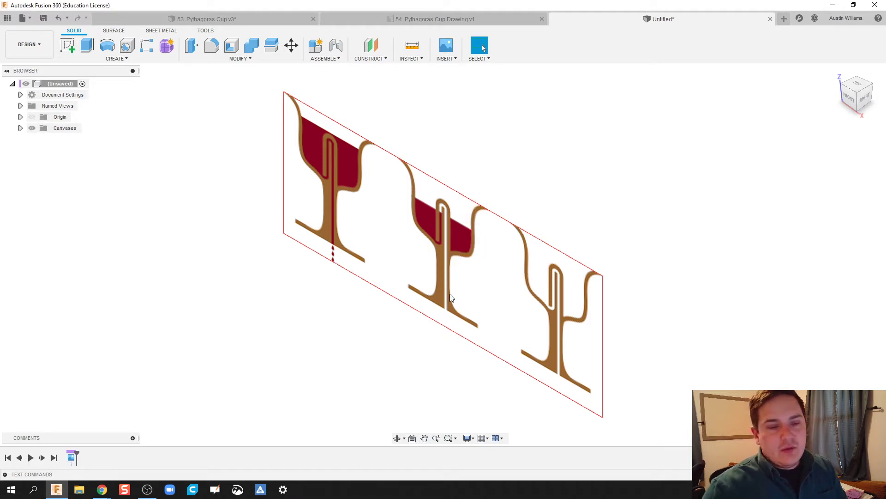
- Reopen the canvas for editing, show the origin, and drag the right cup's base toward it
shift+middle_drag(451, 295, 483, 266)
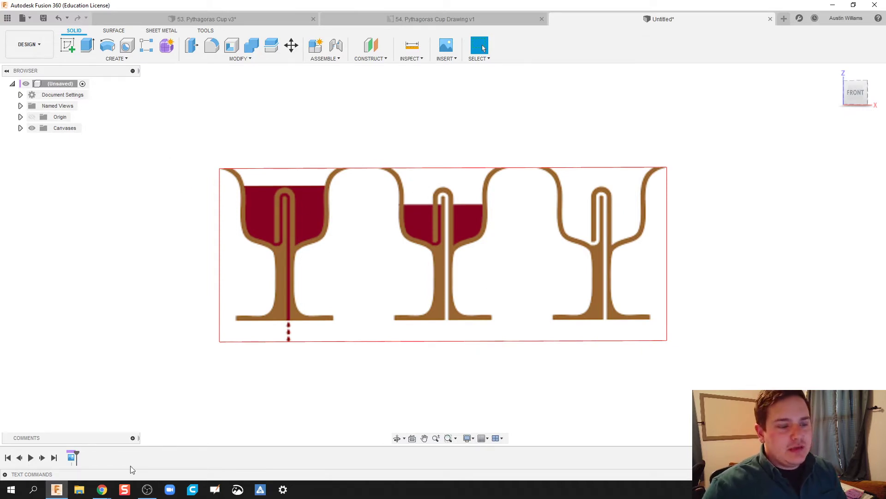
double_click(72, 459)
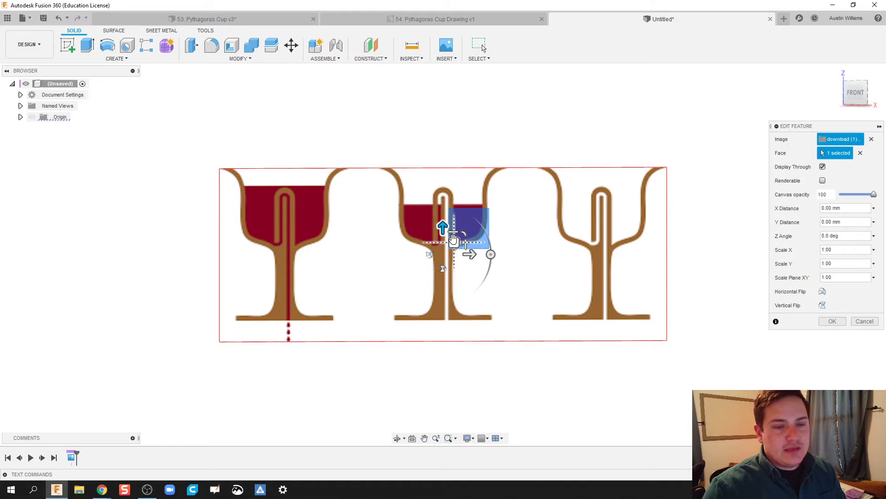
drag(423, 229, 199, 211)
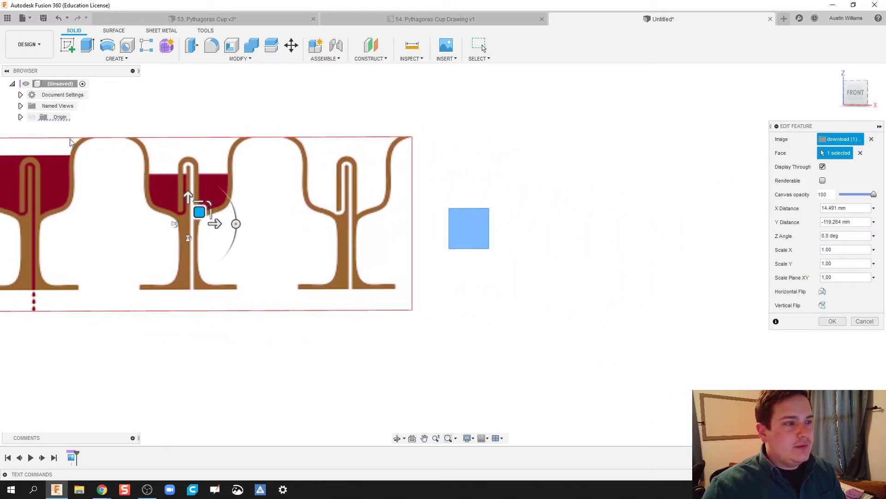
click(32, 118)
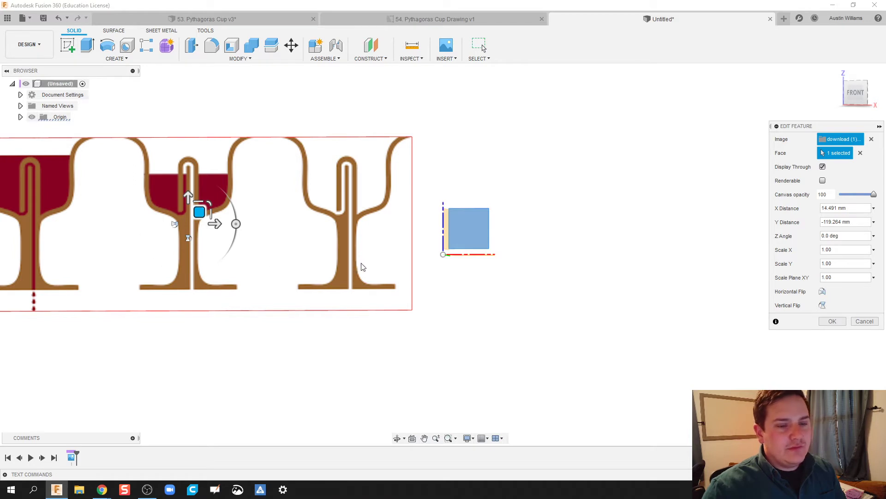
scroll(366, 267, up, 3)
scroll(378, 264, down, 2)
drag(174, 204, 281, 166)
- Fine-tune the canvas offset to 30.485 mm and -74.621 mm, then confirm
middle_drag(457, 302, 390, 367)
scroll(391, 362, up, 1)
scroll(393, 363, up, 2)
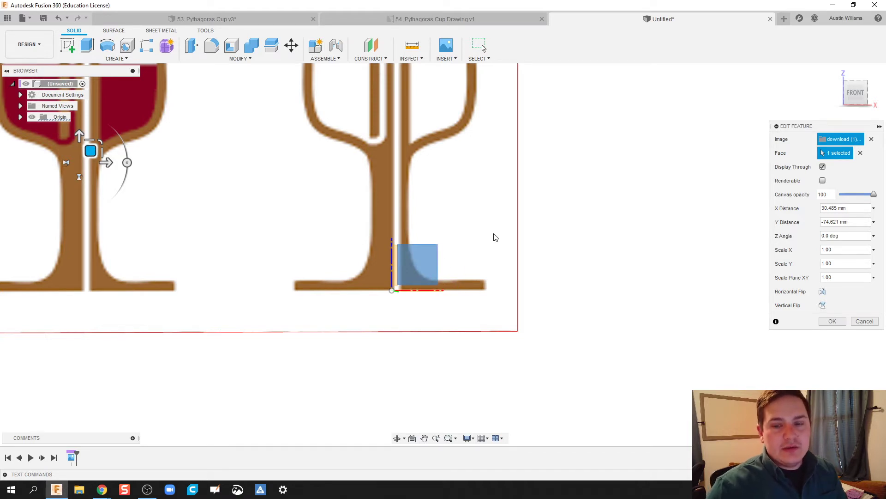
scroll(494, 291, up, 3)
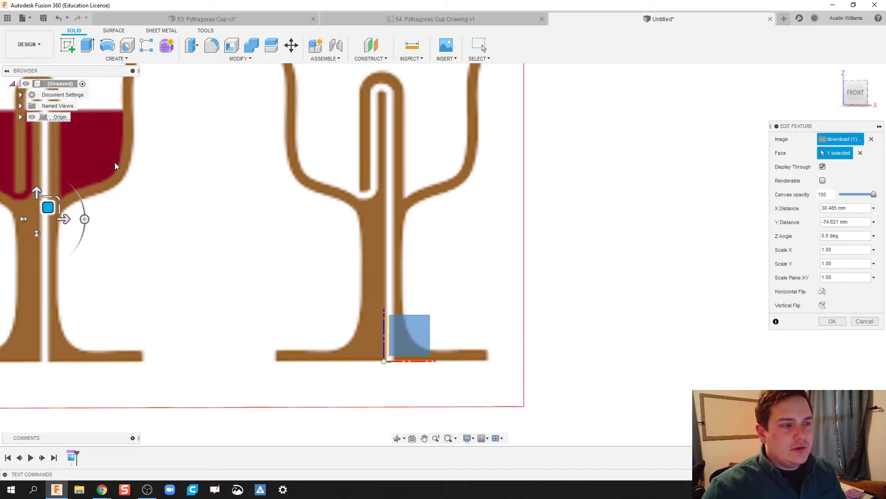
click(833, 321)
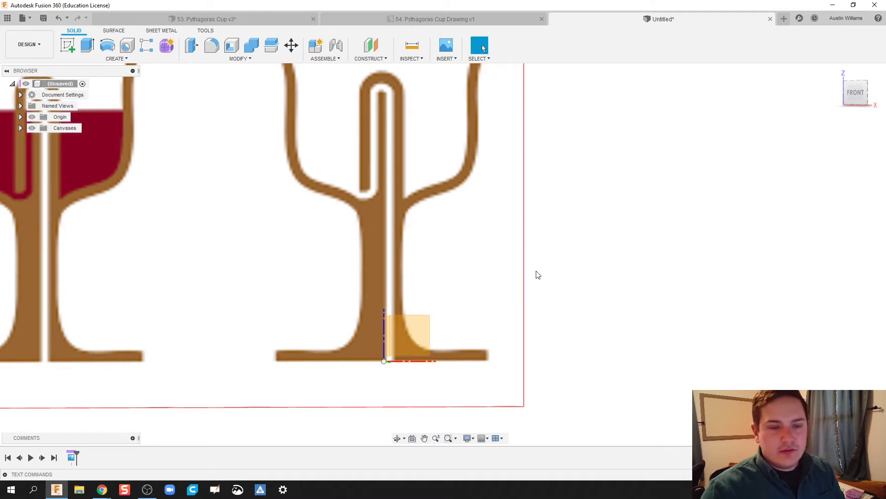
scroll(531, 274, up, 1)
middle_drag(525, 279, 553, 277)
key(Escape)
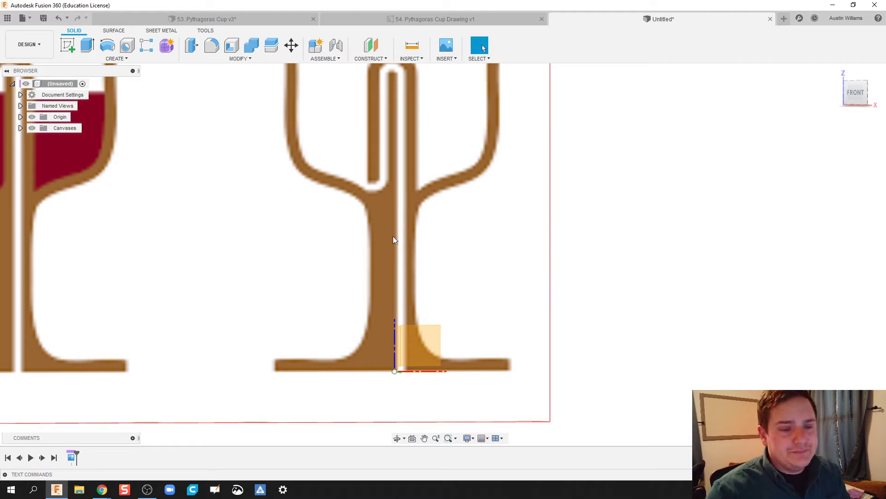
- Start a new sketch on the front plane and frame the right-hand cup
click(68, 46)
click(404, 336)
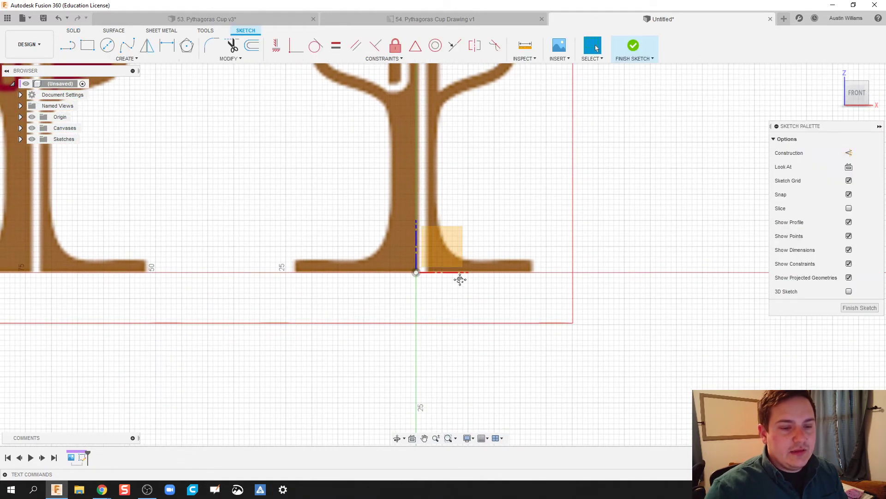
middle_drag(452, 277, 443, 367)
key(l)
middle_drag(421, 224, 429, 279)
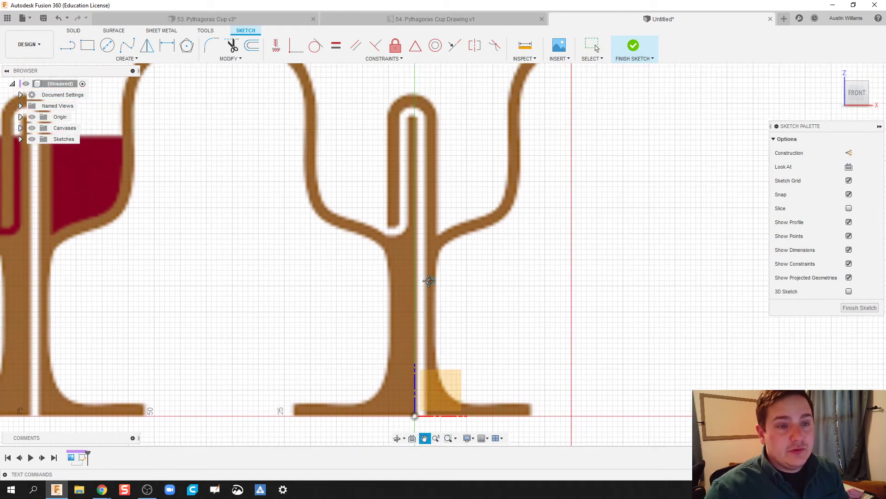
scroll(421, 247, down, 2)
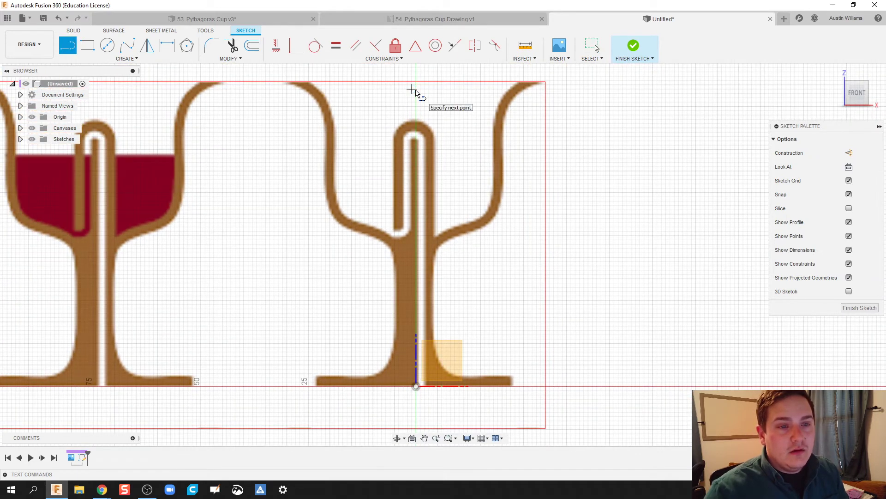
key(Escape)
- Draw a vertical line along the cup's axis and make it a construction line
key(l)
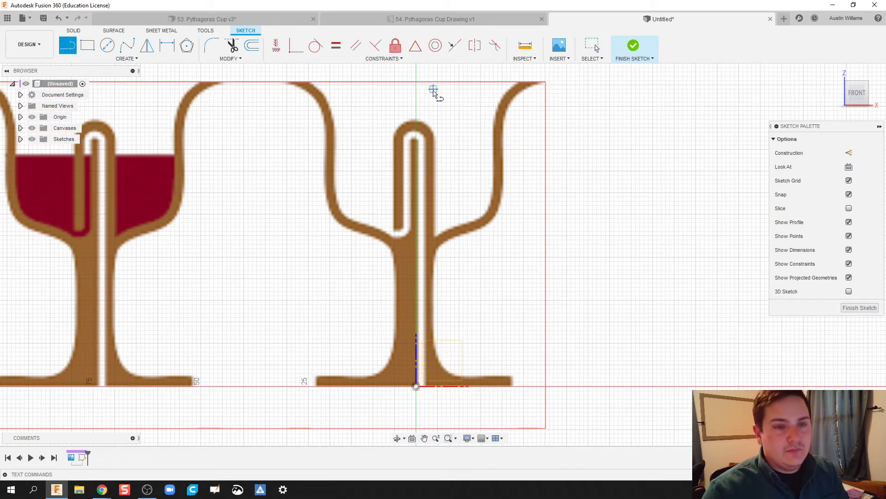
click(416, 73)
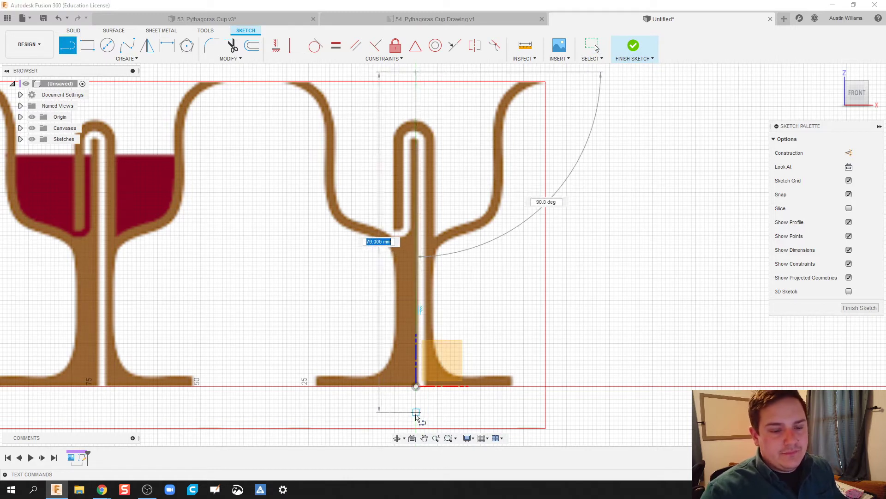
click(417, 412)
right_click(417, 400)
key(Escape)
key(Escape)
right_click(415, 400)
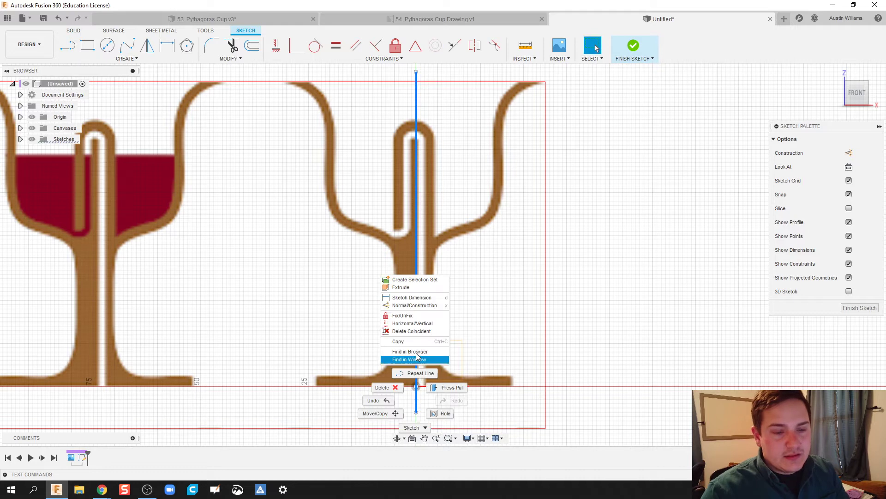
click(419, 307)
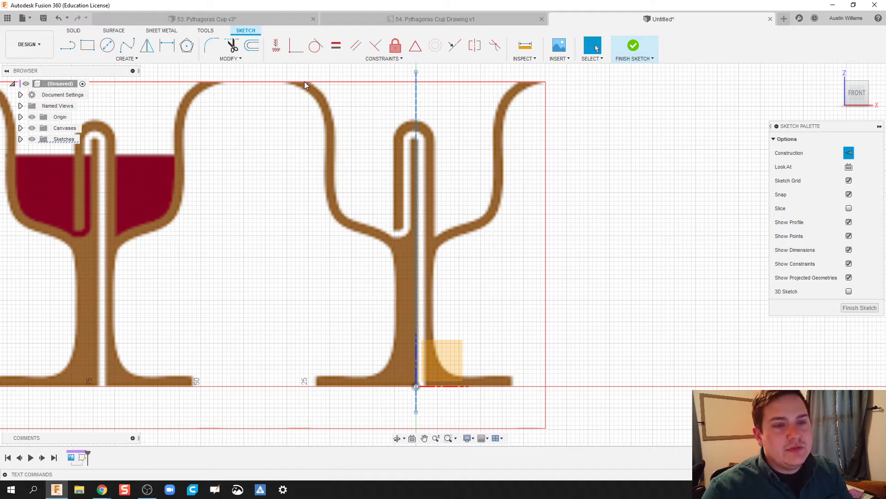
- Draw a circle centred on the axis around the inner tube's rounded top
click(107, 46)
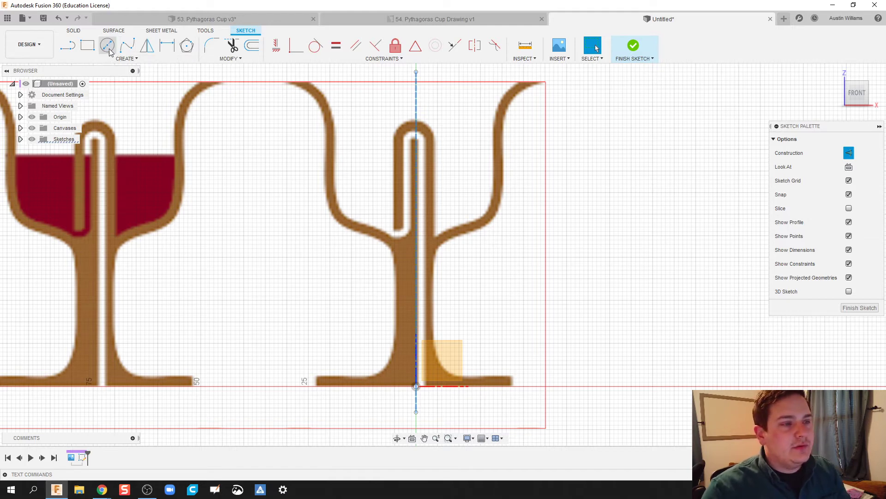
click(416, 141)
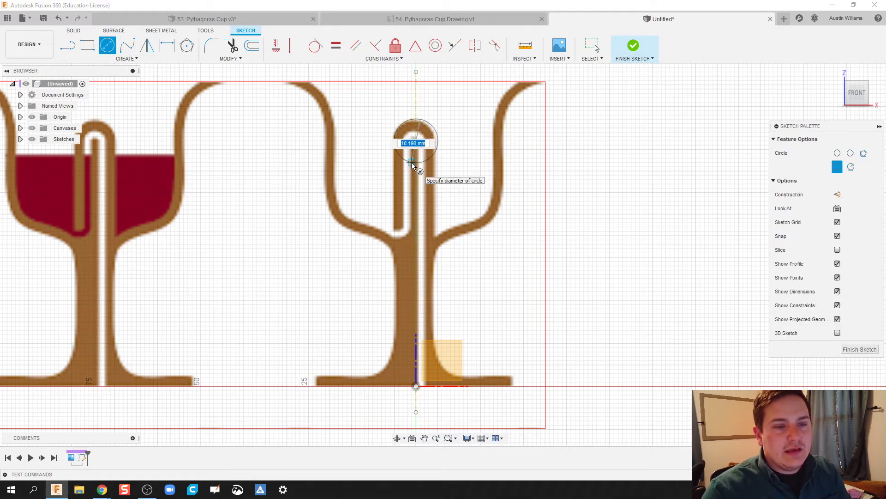
click(414, 165)
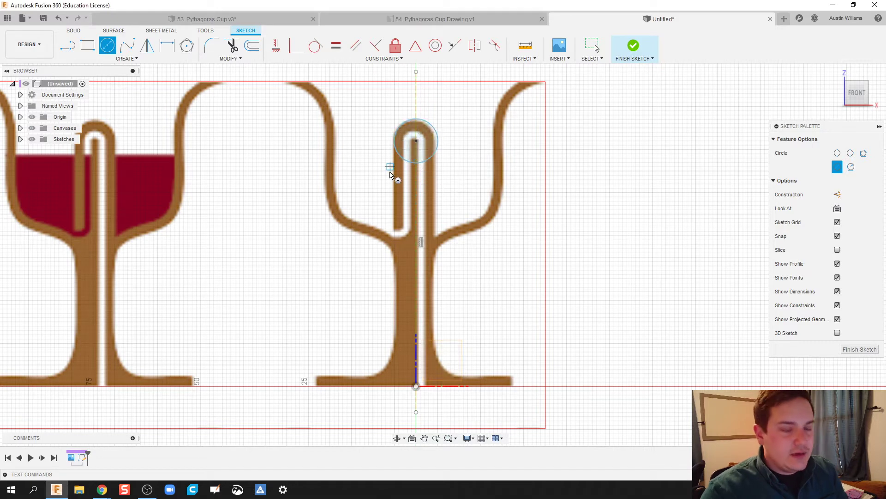
- Outline the tube's left wall: 17 mm down, 2 mm across, and back up to the circle
key(l)
click(395, 149)
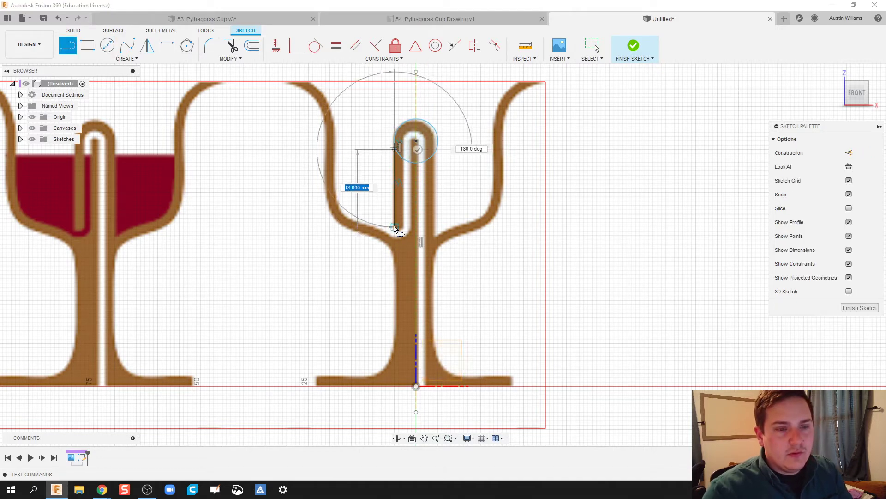
click(395, 227)
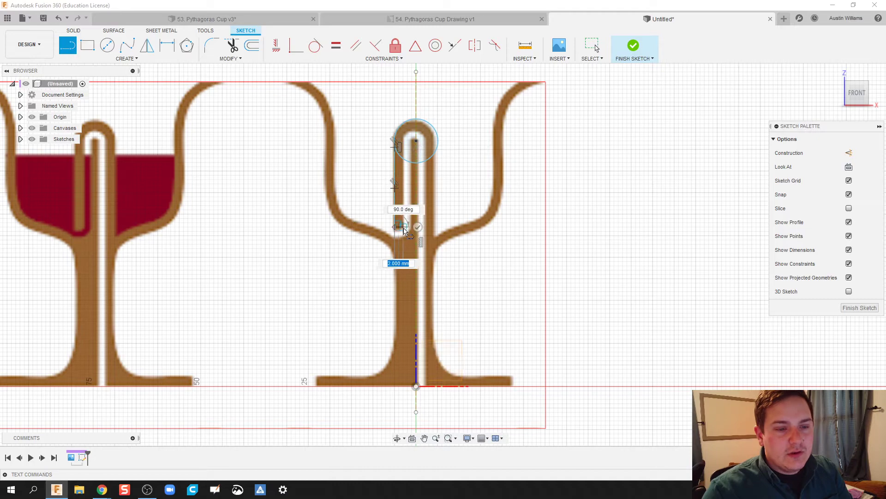
scroll(402, 231, up, 4)
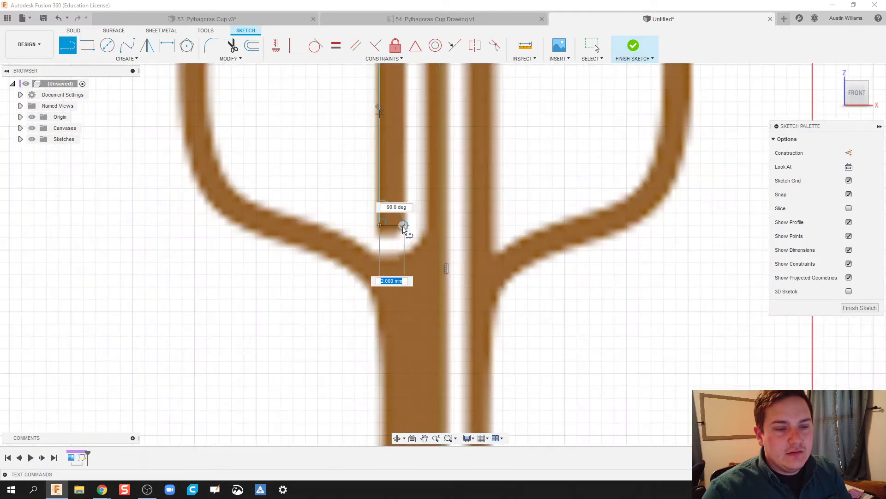
click(404, 225)
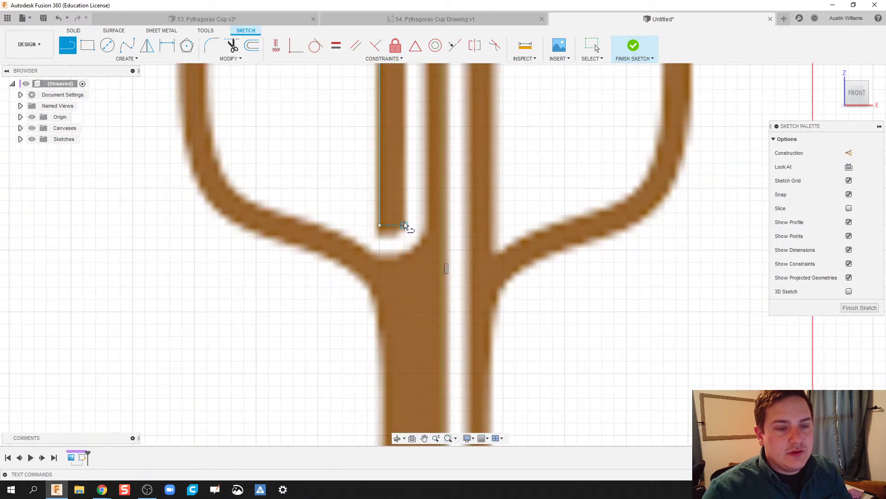
click(404, 226)
click(380, 225)
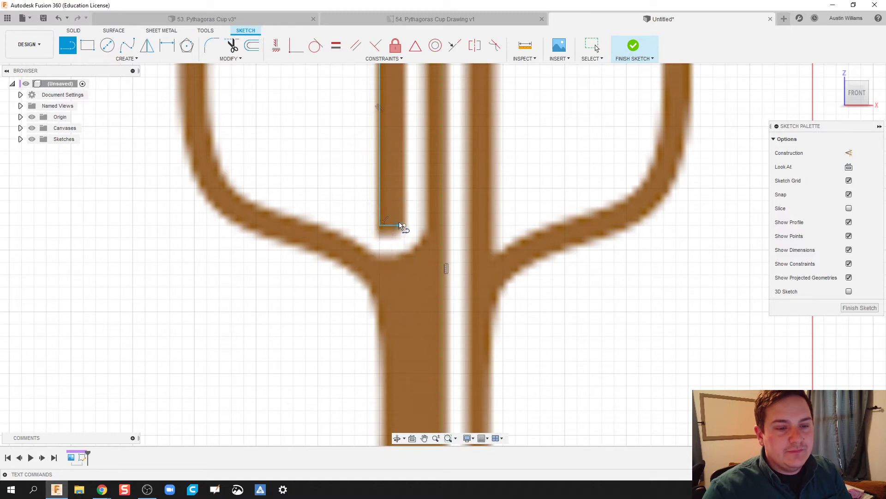
scroll(404, 226, down, 3)
click(402, 317)
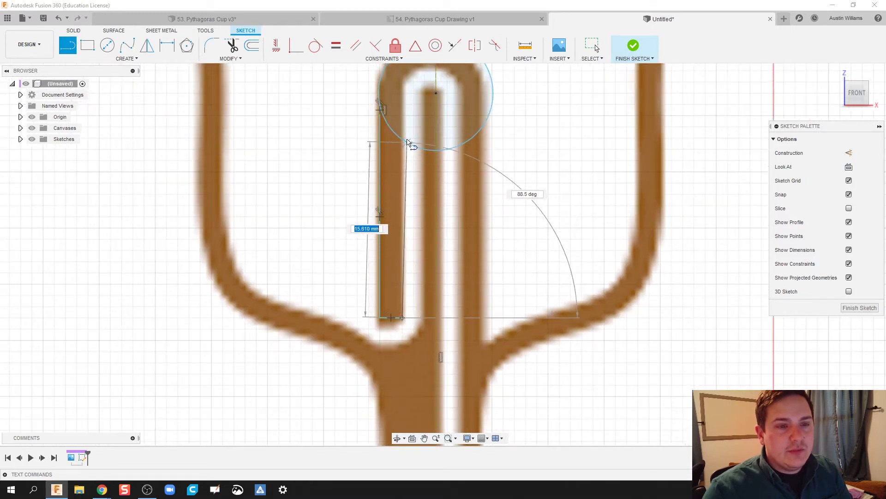
click(404, 141)
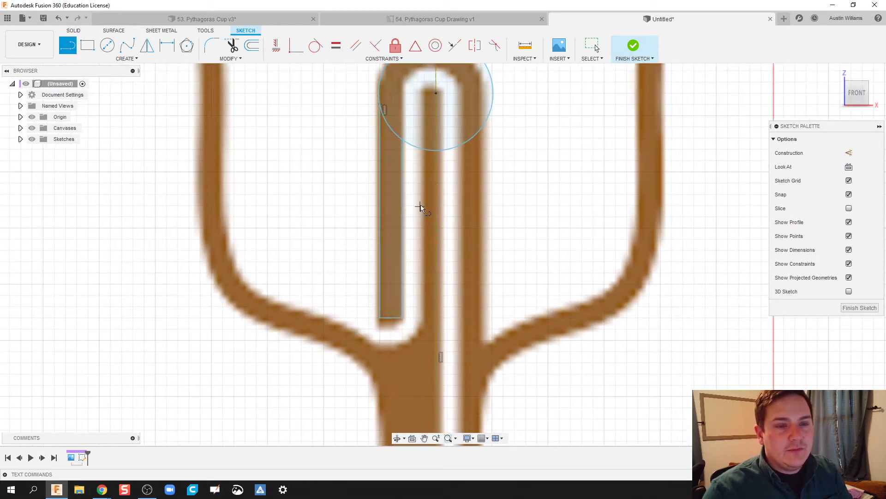
- Draw a line running down from the circle's bottom
key(t)
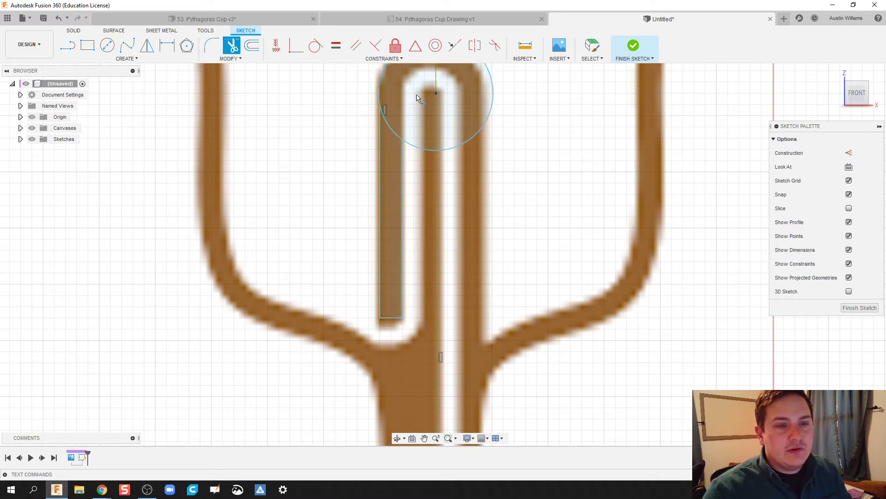
scroll(417, 105, down, 2)
key(l)
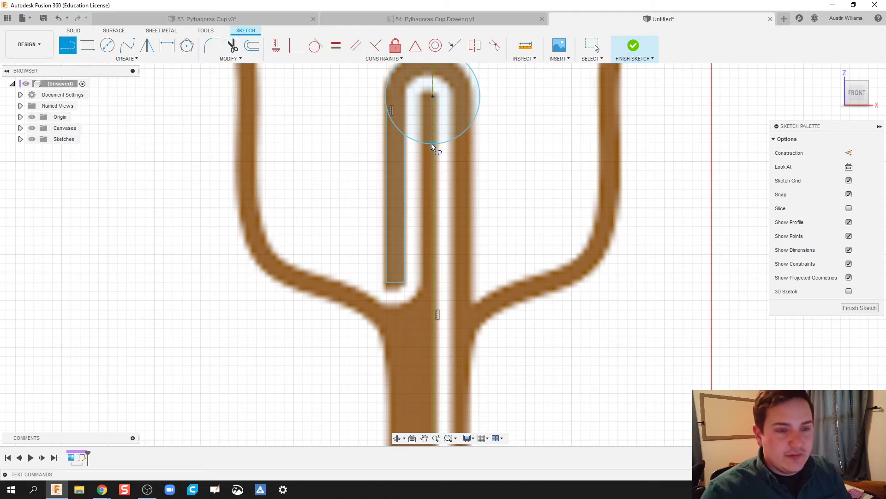
click(424, 144)
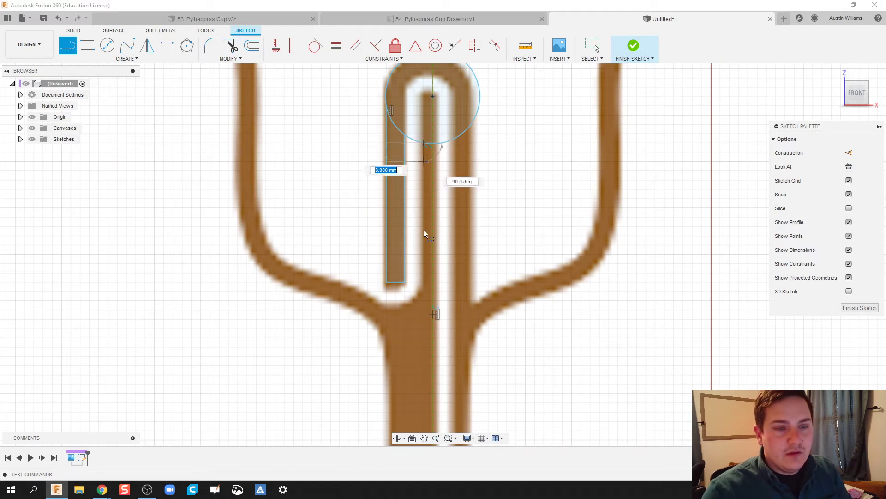
click(423, 287)
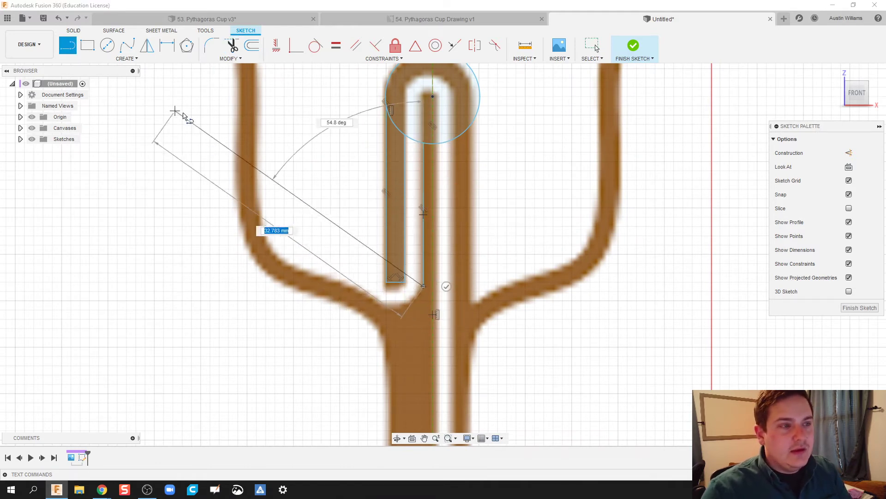
key(Escape)
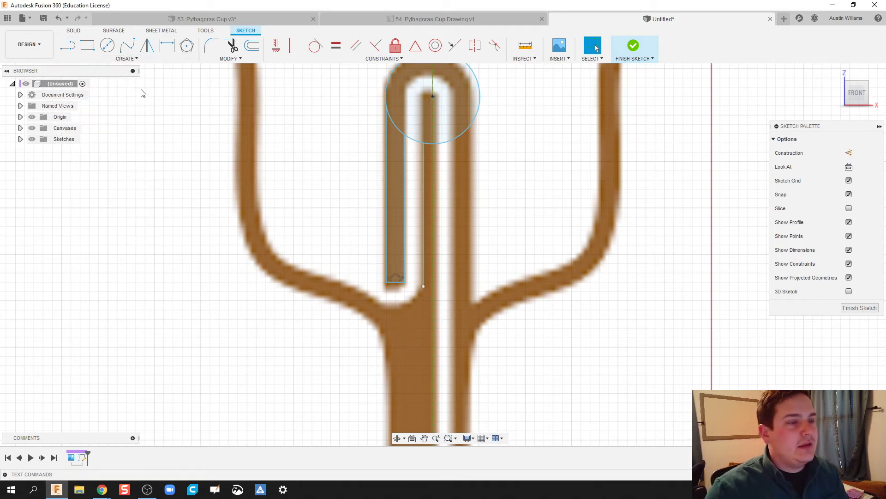
- Start a fit-point spline at the tube wall's end, tracing along the bowl's bottom
click(127, 45)
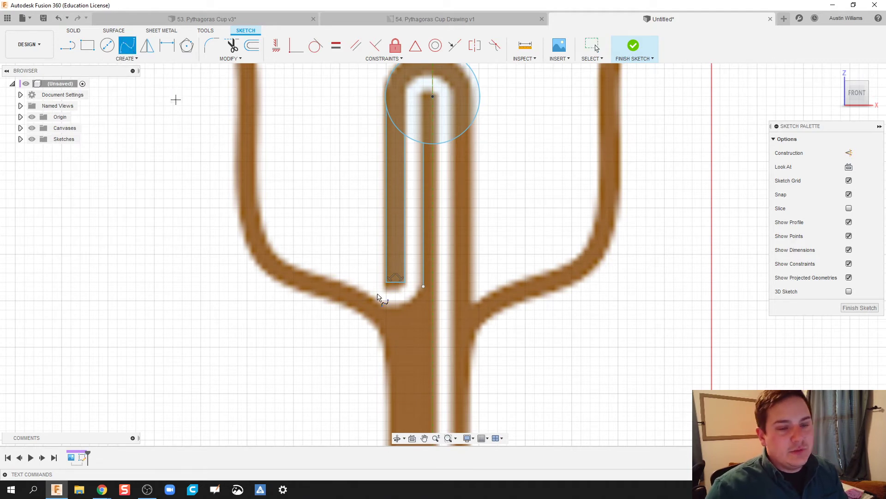
click(417, 295)
click(396, 309)
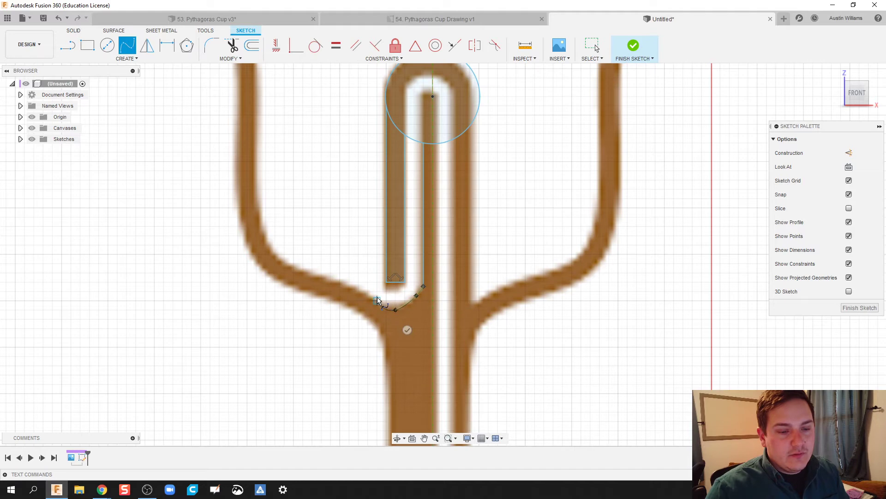
click(377, 301)
click(349, 281)
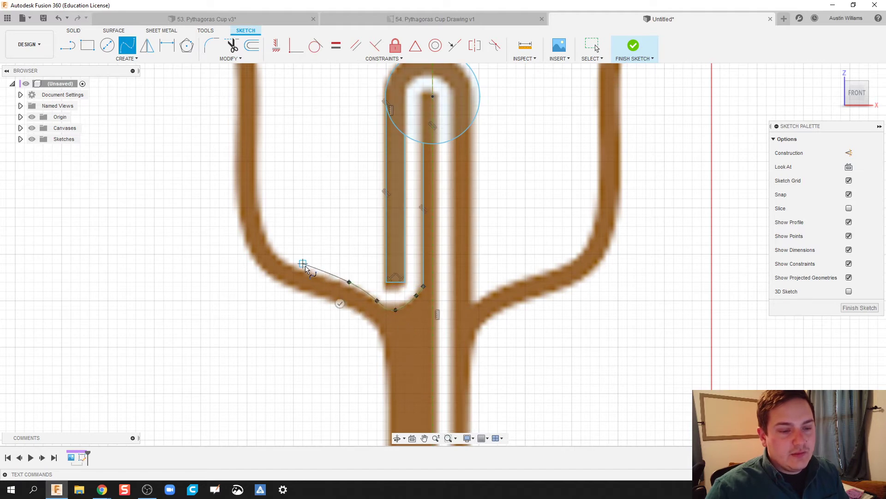
scroll(303, 270, up, 2)
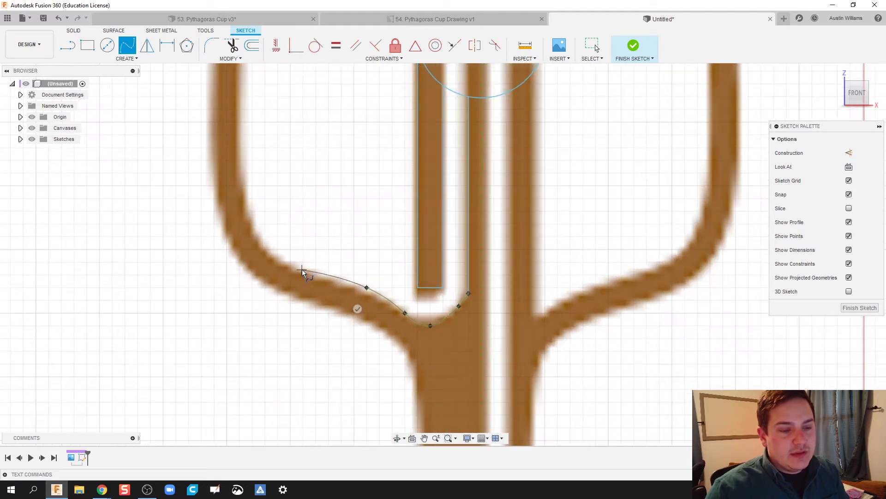
click(302, 270)
click(275, 254)
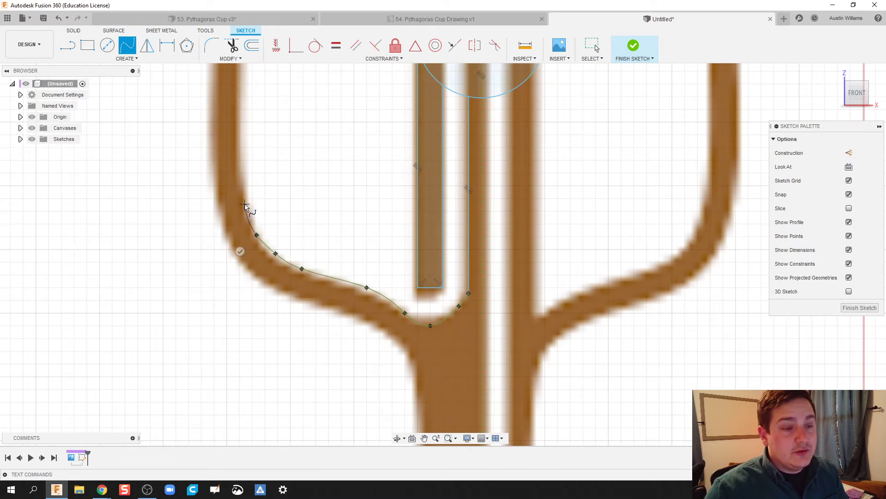
click(239, 173)
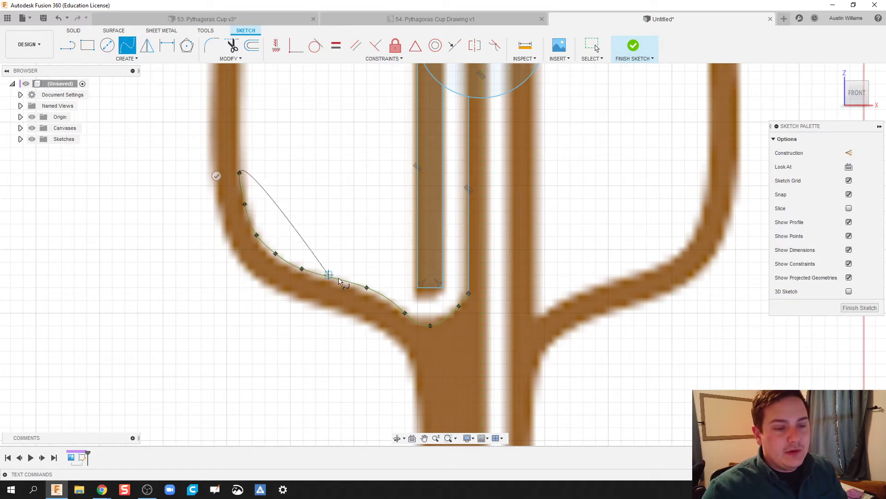
- Continue the spline up the cup's left wall to the top edge and finish it
scroll(261, 178, up, 3)
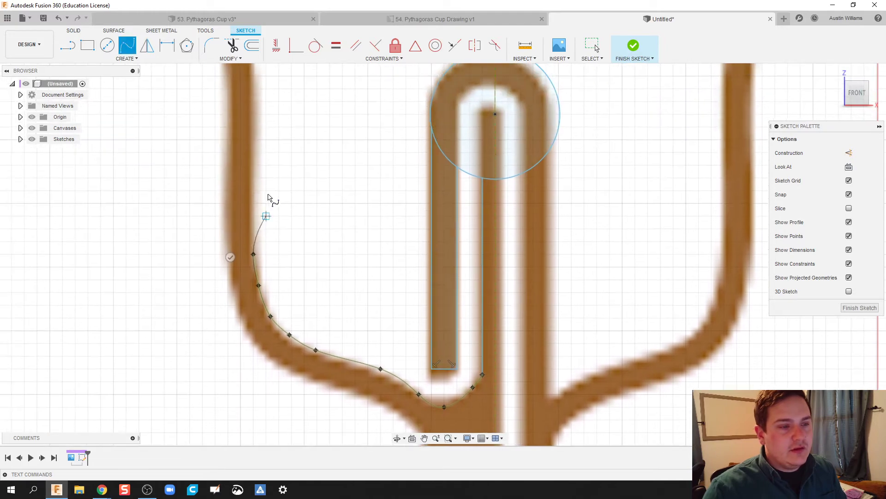
scroll(254, 134, up, 2)
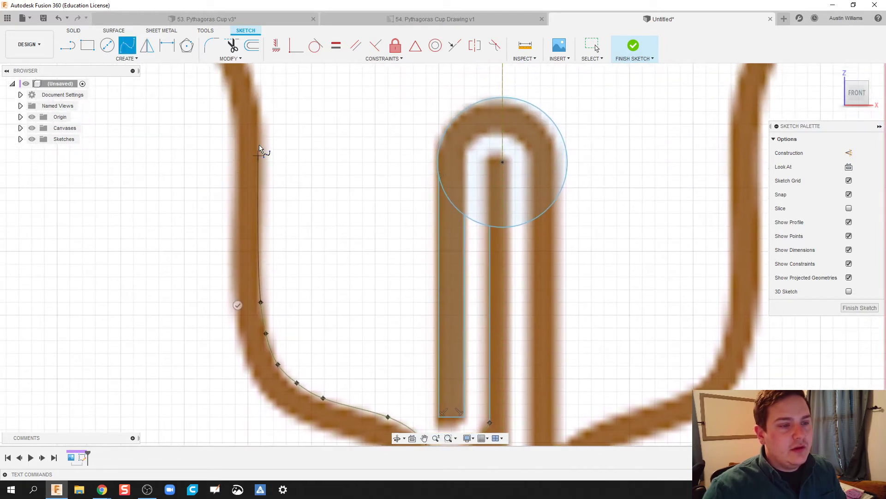
click(260, 111)
middle_drag(264, 121, 282, 208)
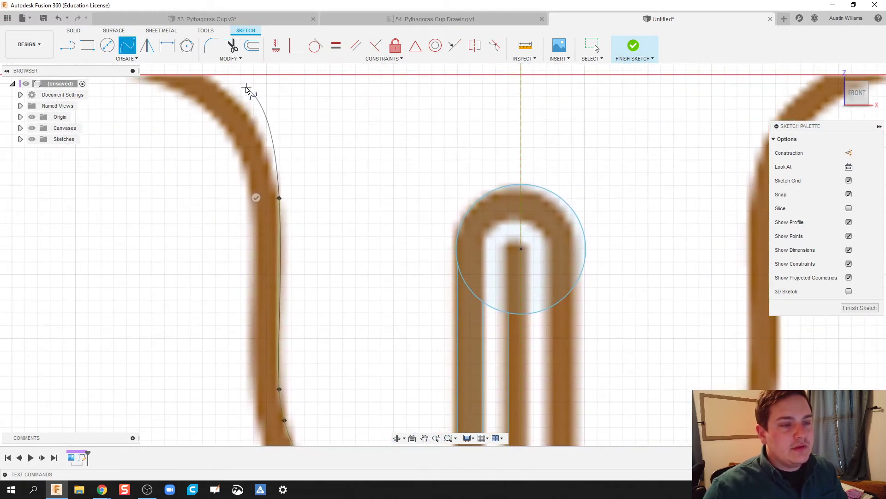
click(208, 75)
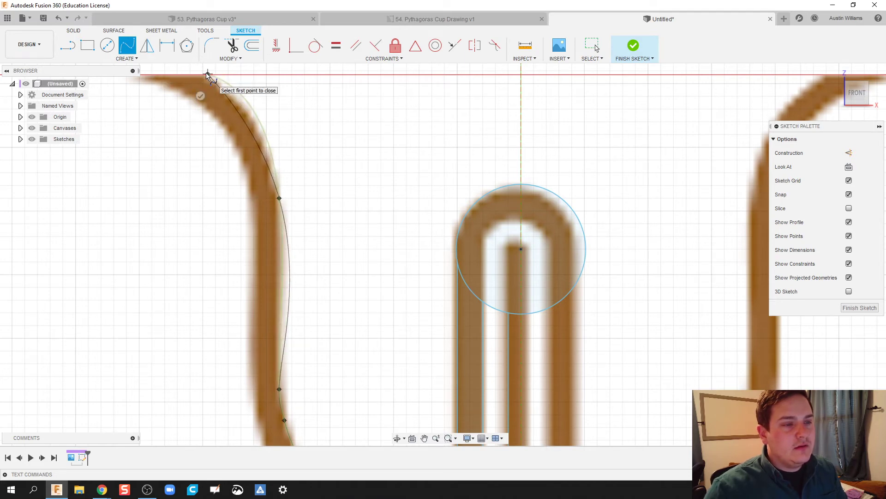
right_click(207, 75)
click(236, 82)
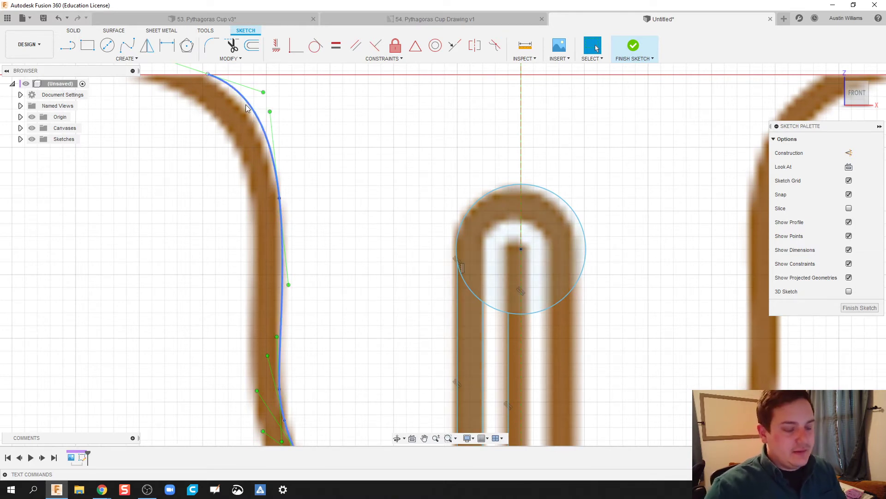
- Draw a horizontal line left from the spline's top end across the cup's rim
middle_drag(225, 109, 274, 129)
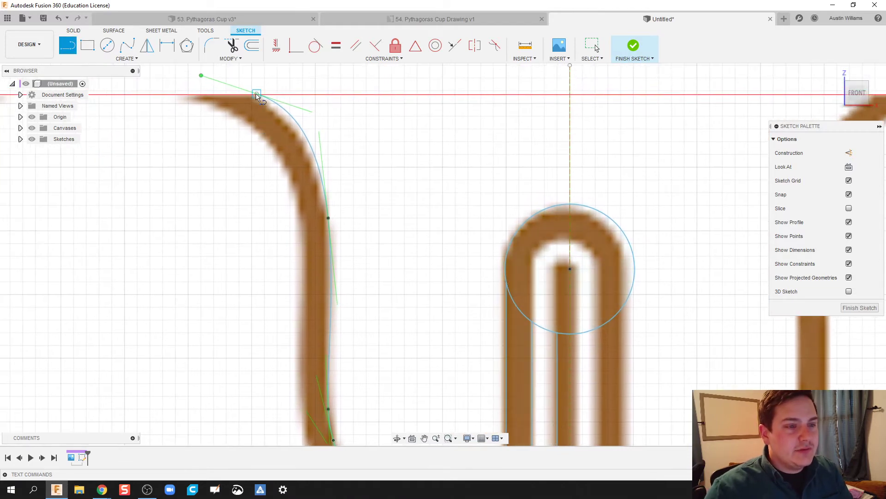
click(257, 96)
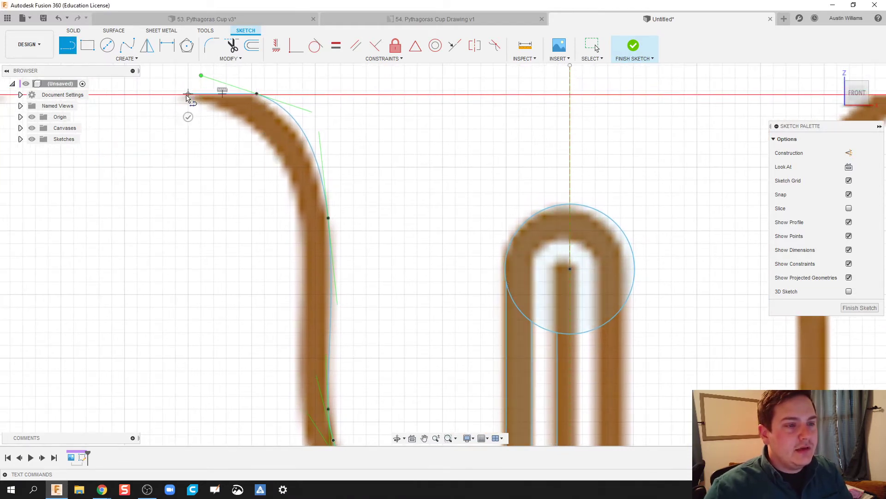
click(188, 95)
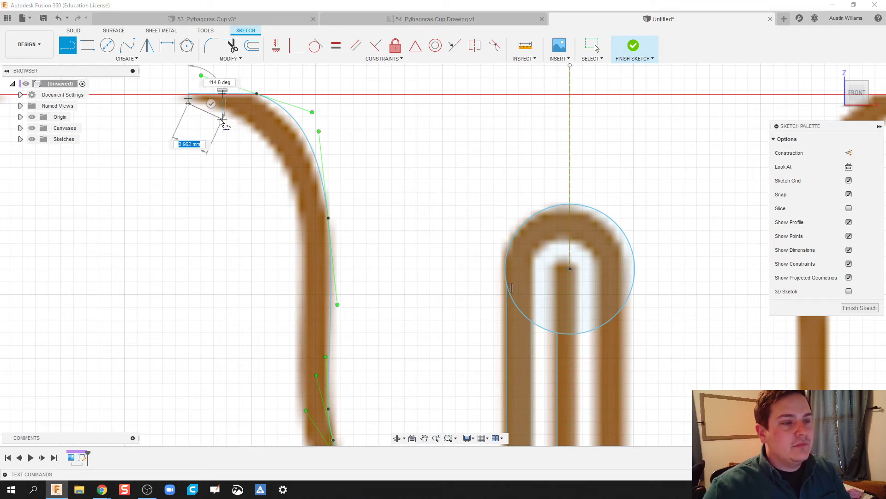
key(Escape)
- Trace a spline from the rim line's end down the wall's inner edge and finish it
click(127, 45)
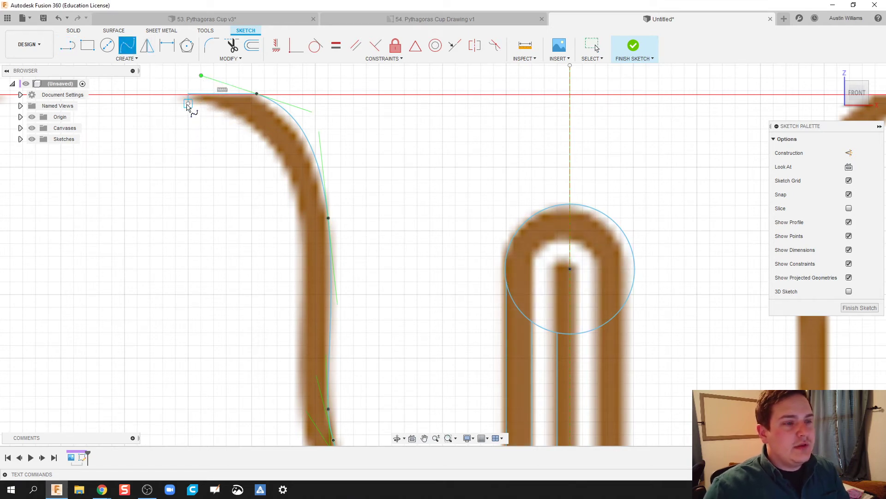
click(210, 103)
click(243, 119)
click(270, 146)
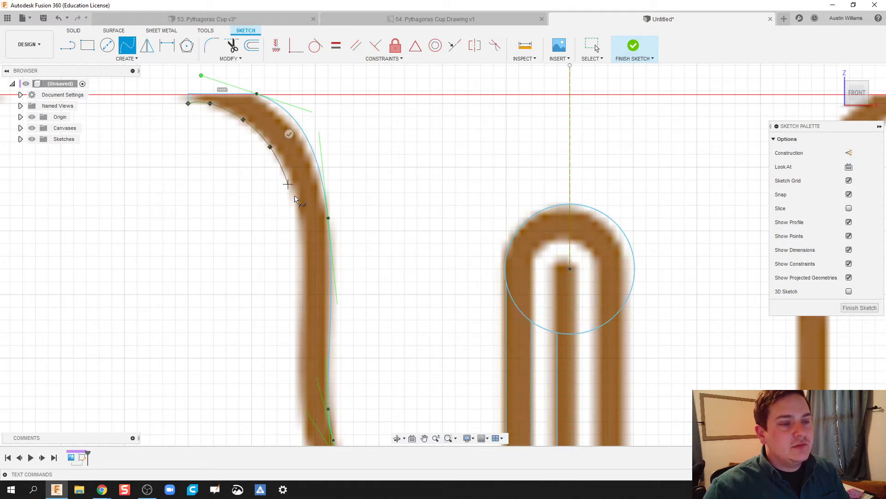
click(303, 238)
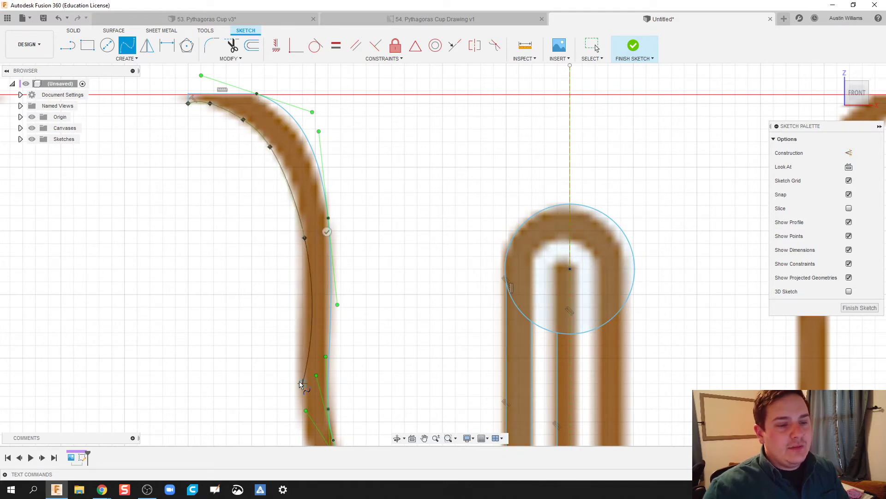
mouse_move(300, 387)
middle_down()
mouse_move(283, 277)
mouse_move(278, 318)
middle_up()
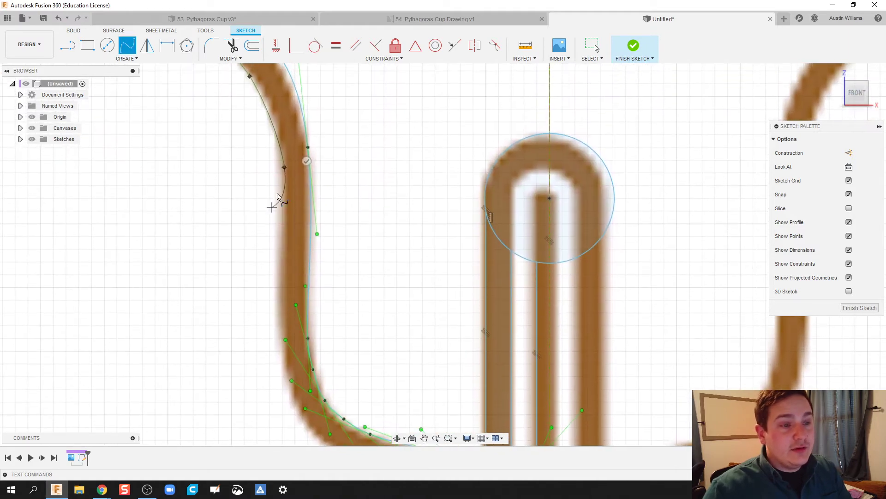
right_click(286, 167)
click(323, 169)
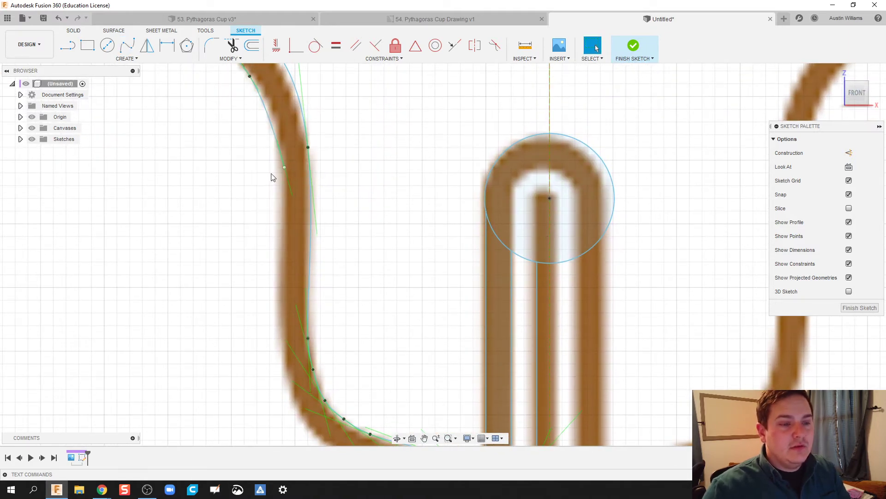
- Start a new spline from that end, tracing around the bowl's bottom onto the stem's left edge
click(127, 44)
click(284, 172)
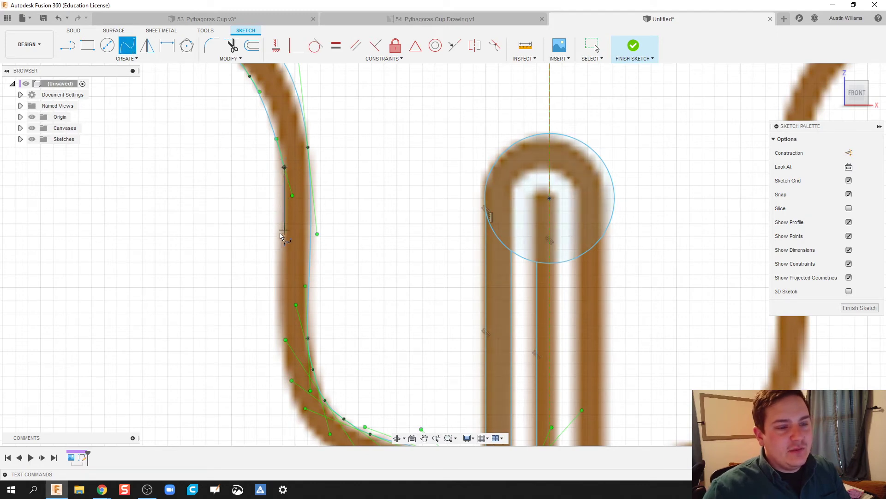
click(281, 260)
middle_drag(278, 264, 273, 91)
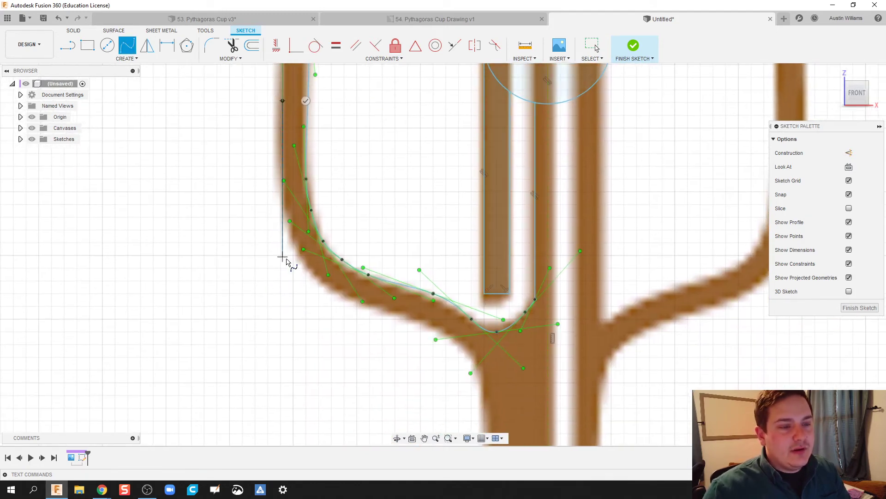
click(282, 185)
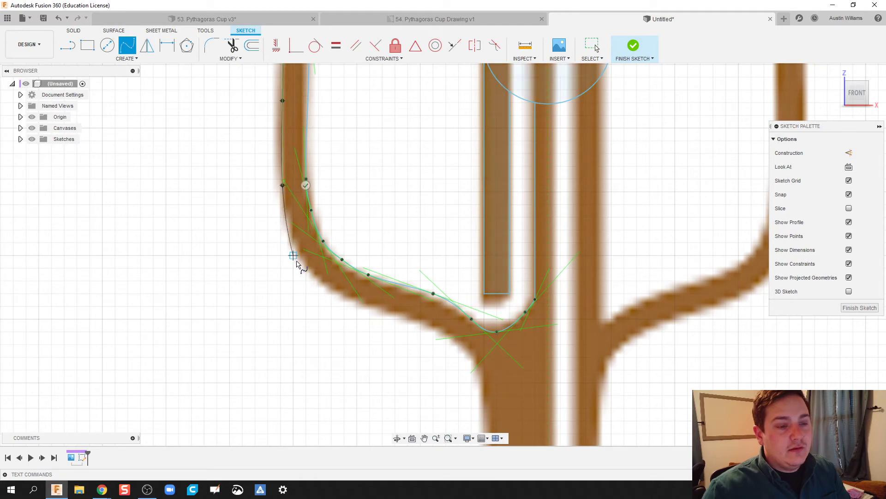
click(314, 278)
click(377, 310)
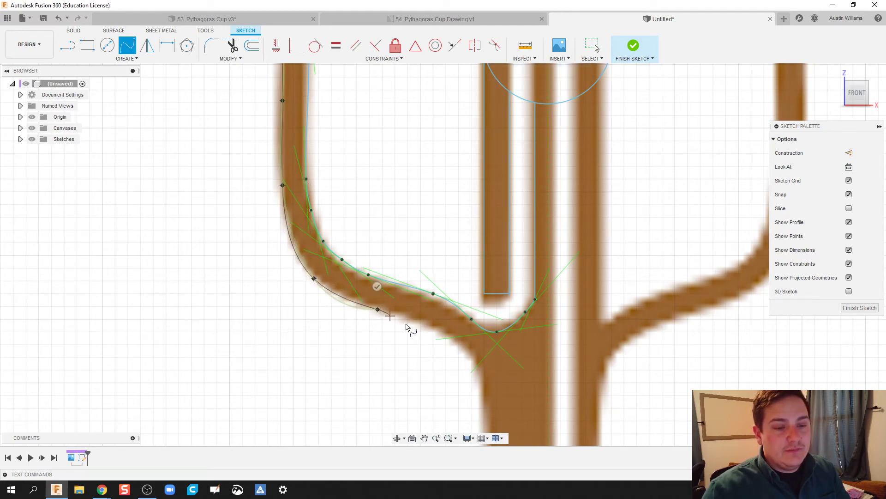
click(471, 357)
middle_drag(471, 357, 394, 180)
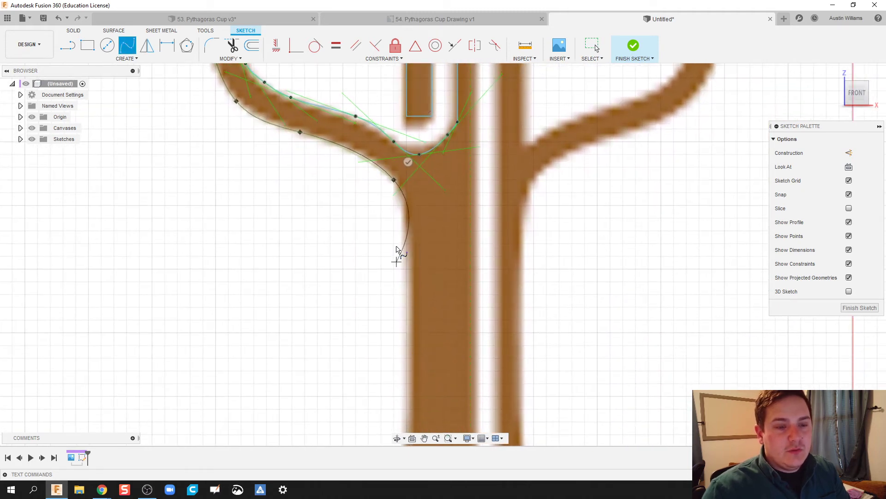
click(406, 206)
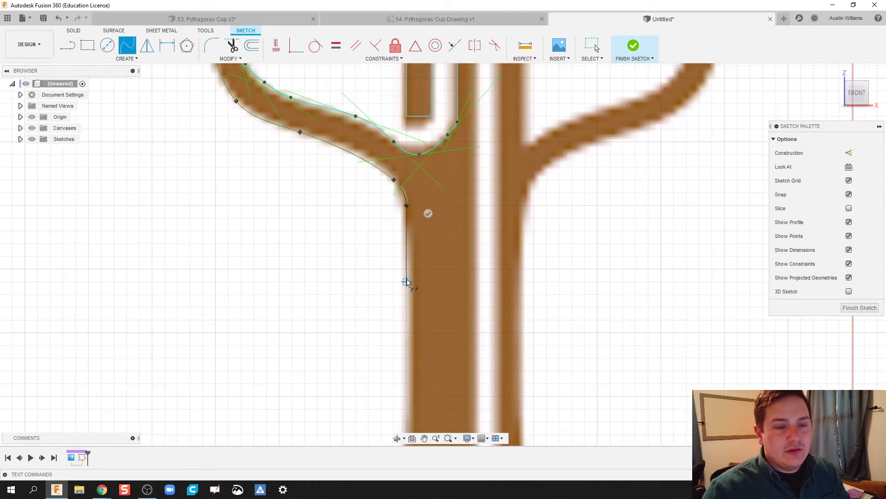
- Add spline points down the stem, over the flare and along the foot to its left tip, then finish
click(408, 268)
middle_drag(407, 269, 402, 147)
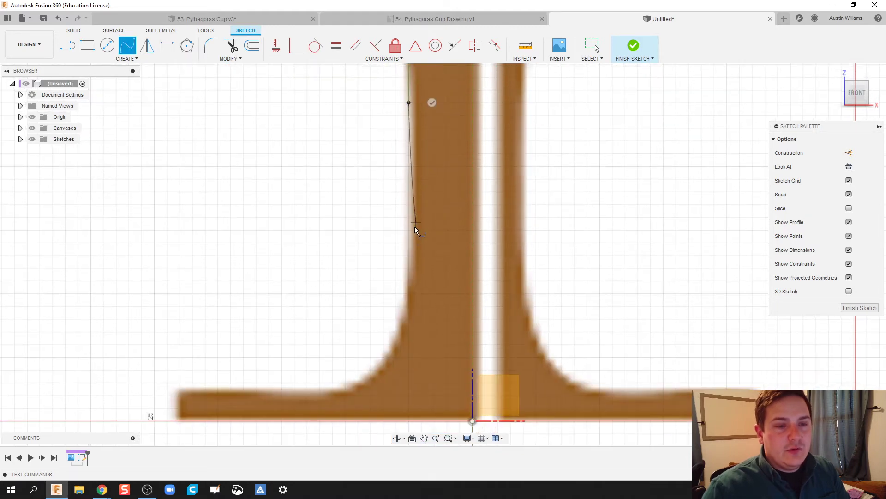
click(409, 248)
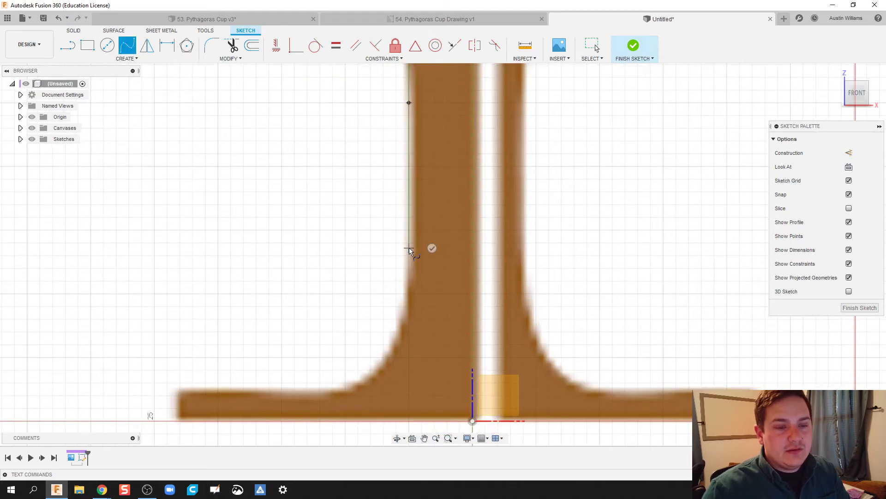
click(404, 314)
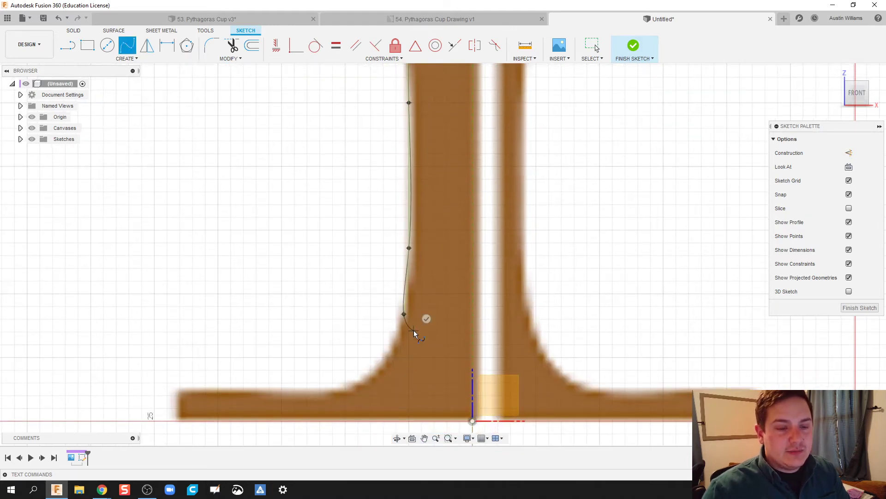
click(357, 382)
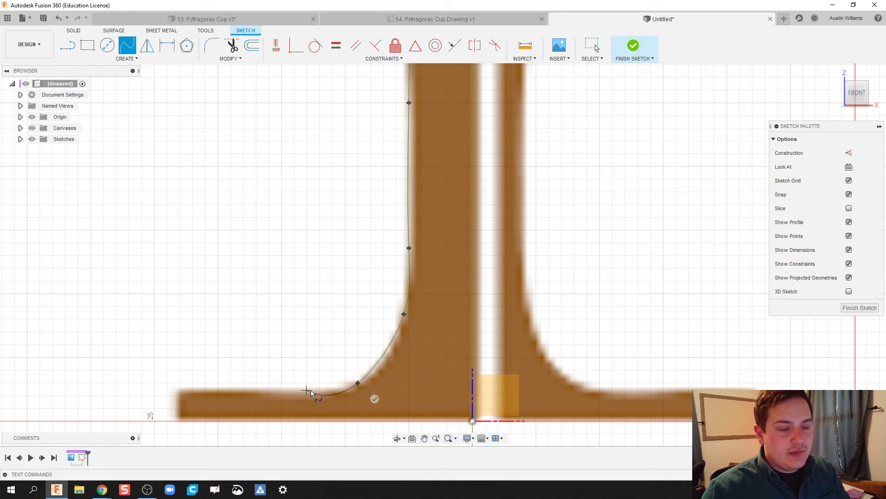
click(333, 390)
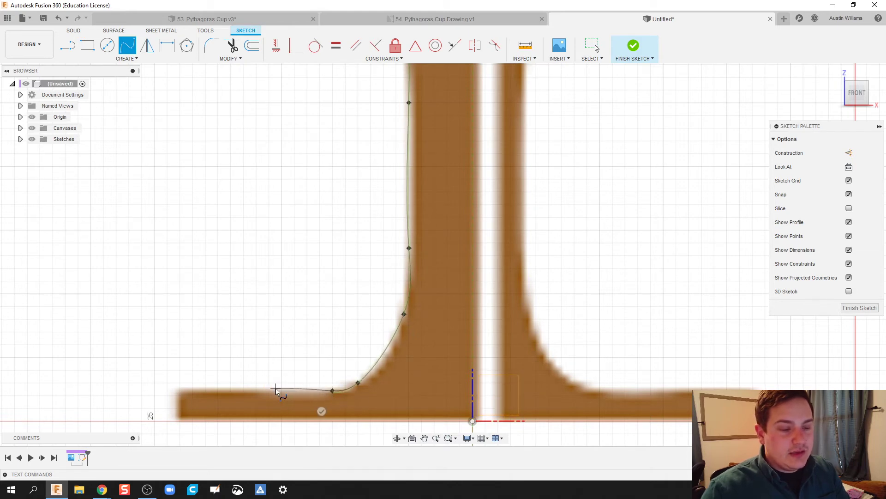
click(275, 388)
click(179, 388)
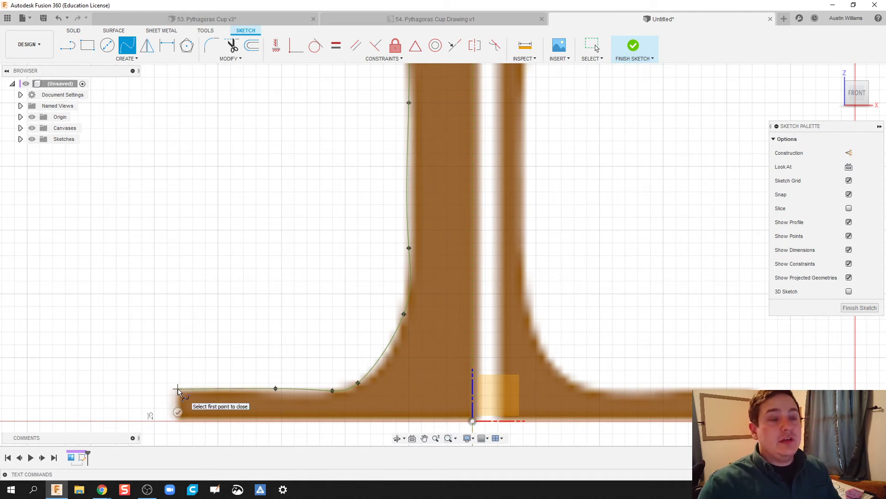
right_click(178, 389)
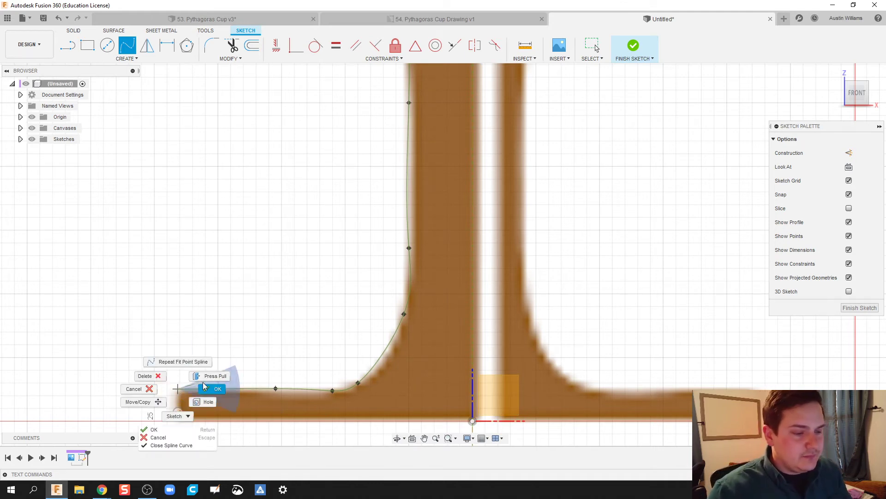
click(199, 393)
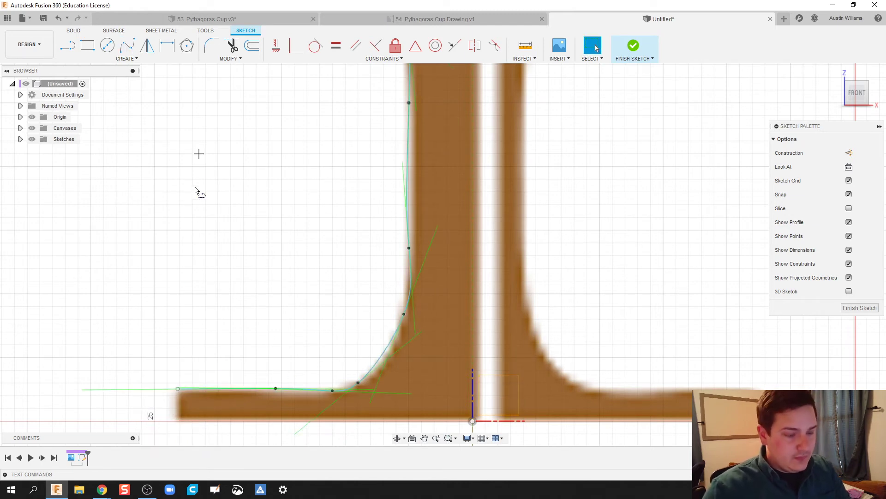
- Draw lines from the spline's end down to the base and along the bottom to the origin
key(l)
click(178, 389)
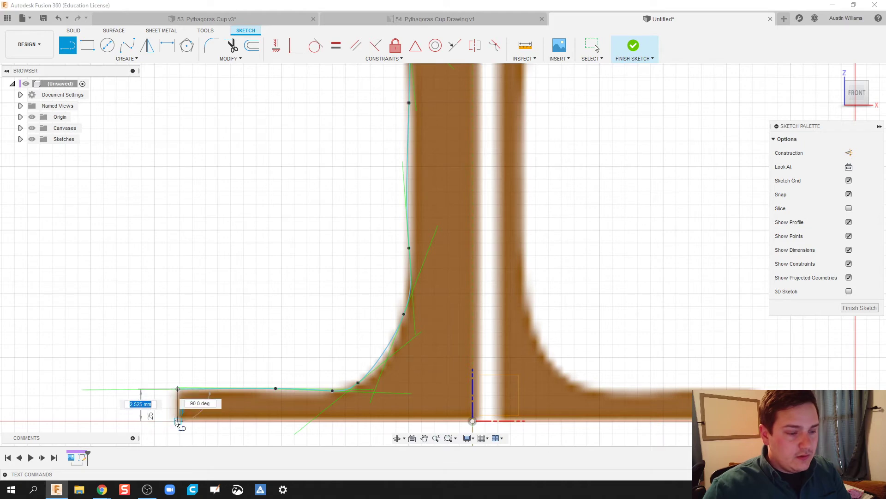
click(178, 421)
click(471, 421)
scroll(470, 422, up, 2)
middle_drag(470, 421, 426, 402)
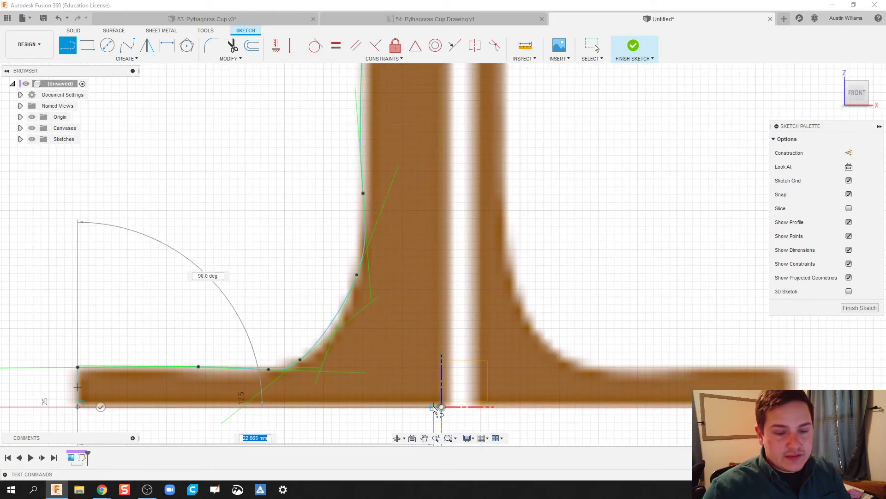
click(434, 409)
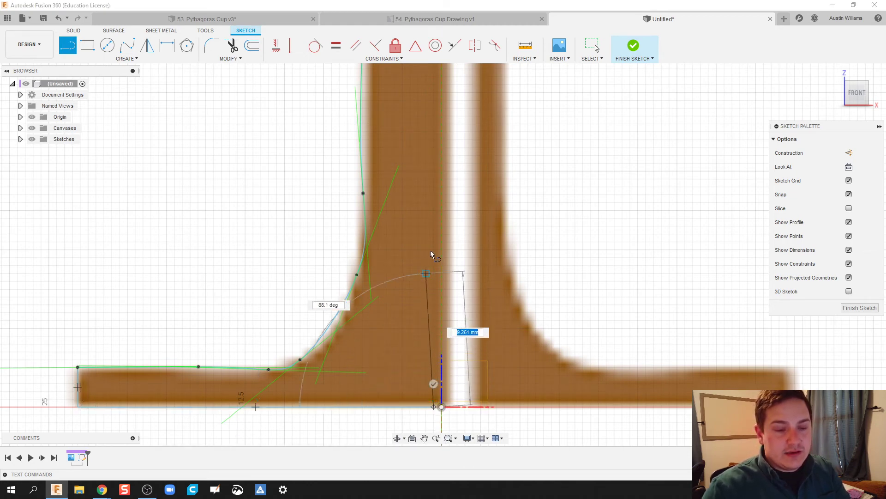
- Continue the line up the centre axis to where it meets the circle
middle_drag(426, 176, 422, 366)
scroll(425, 131, down, 5)
scroll(414, 124, up, 3)
scroll(390, 134, up, 1)
click(399, 139)
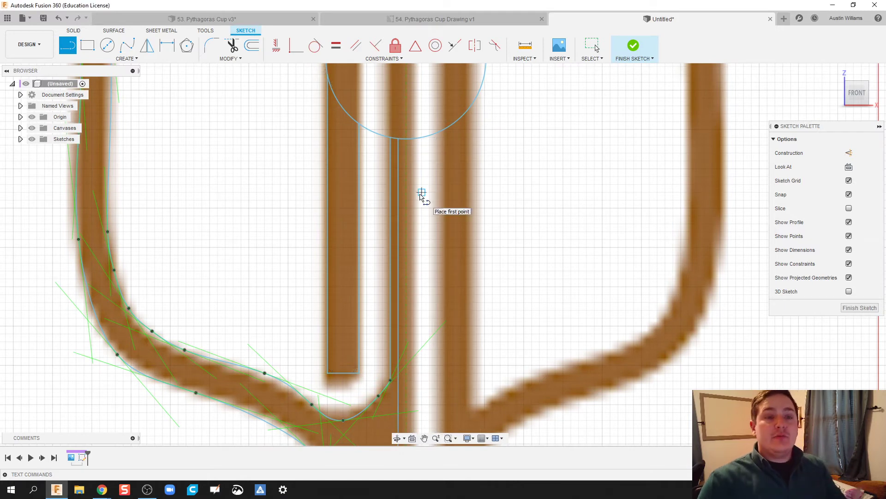
- Trim away the right half of the siphon's guide circle, leaving the left arc
key(t)
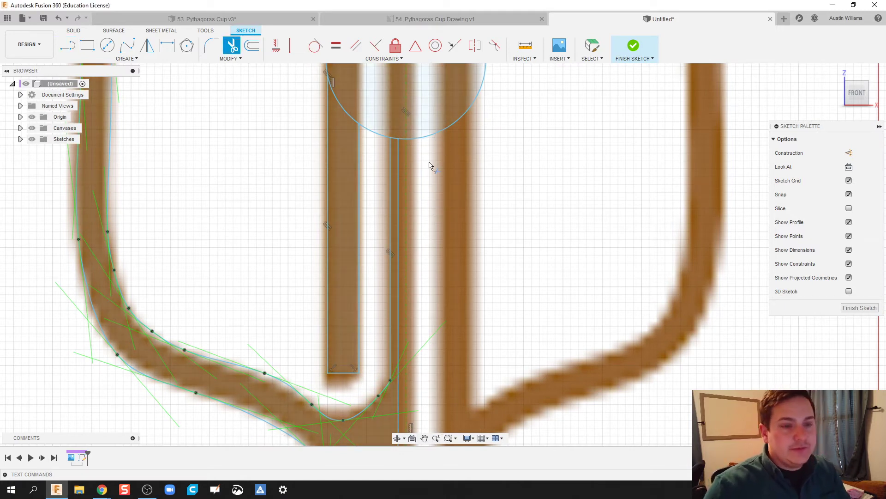
middle_drag(432, 171, 430, 269)
key(t)
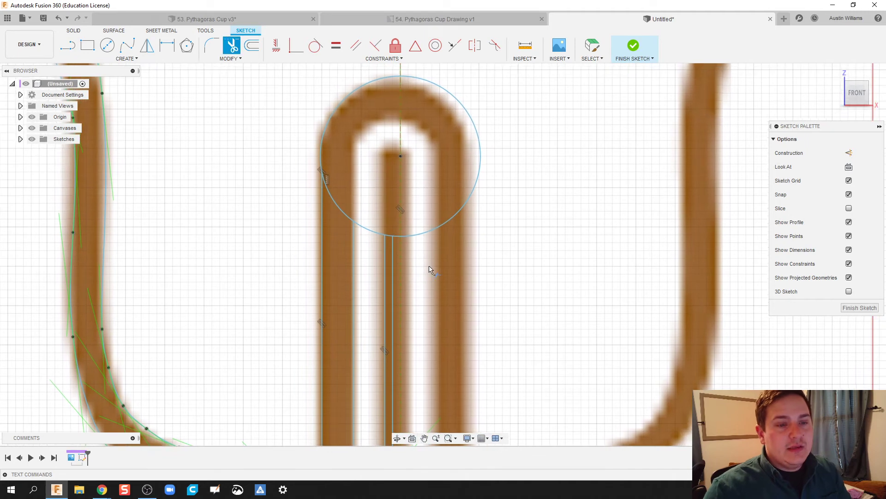
click(431, 228)
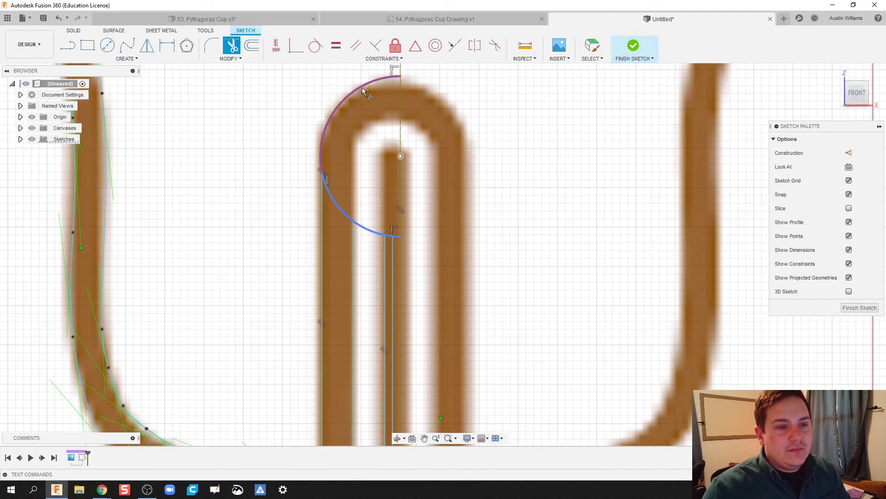
- Draw a thin line from the arc's lower end up to the inner tube's top and back
key(c)
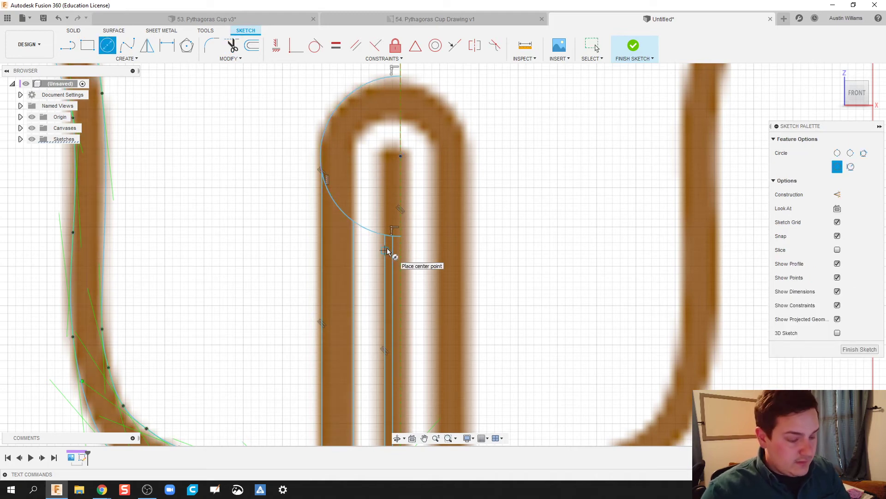
key(l)
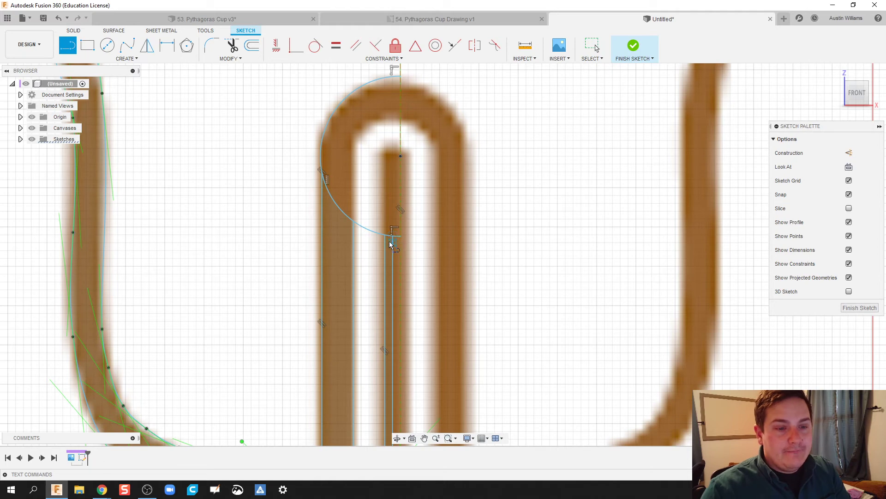
click(391, 235)
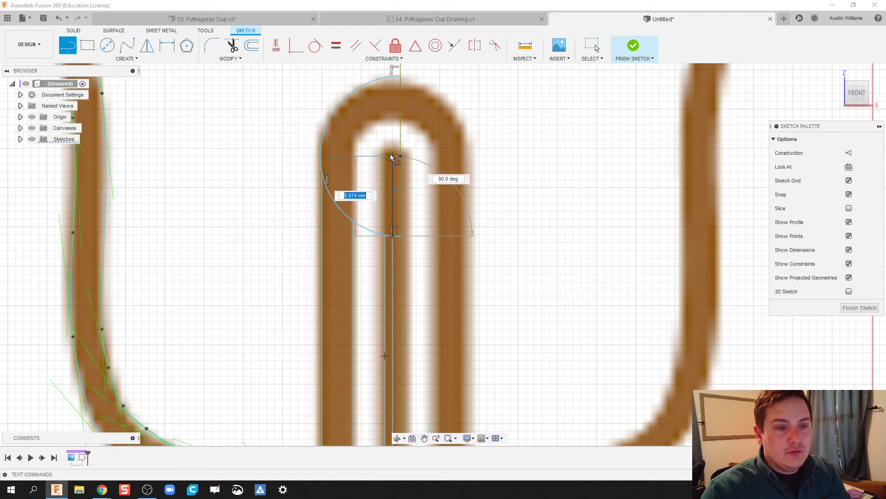
click(385, 156)
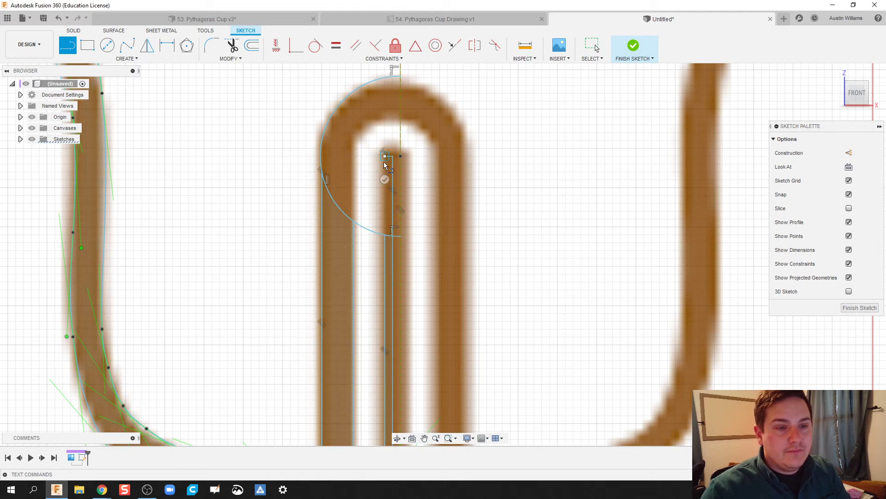
click(383, 233)
key(Escape)
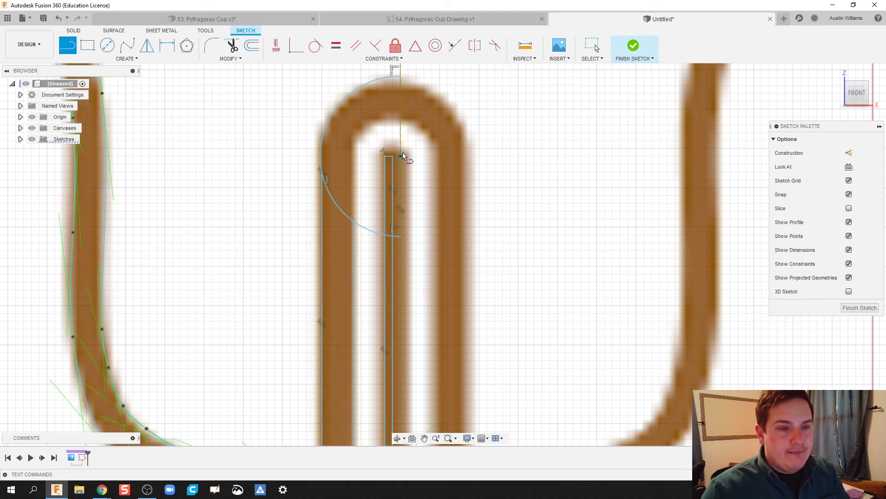
- Add a small circle at the line's top and connect it with a vertical line
key(Escape)
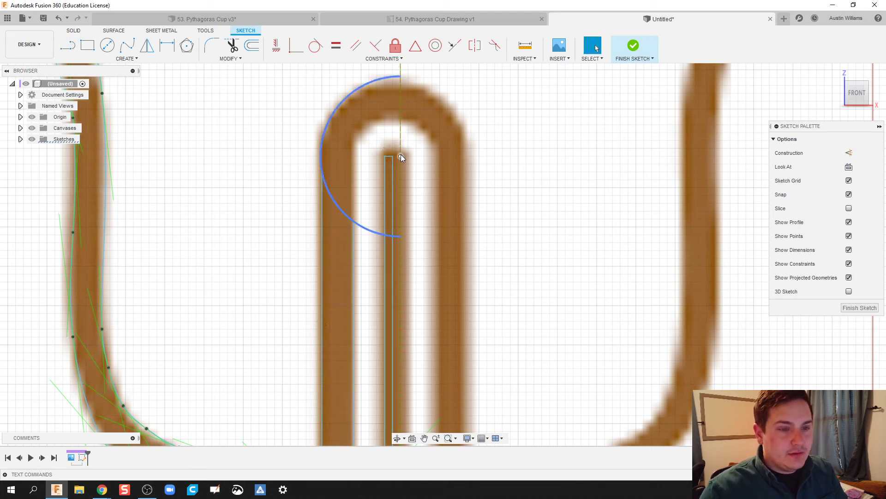
key(c)
click(401, 155)
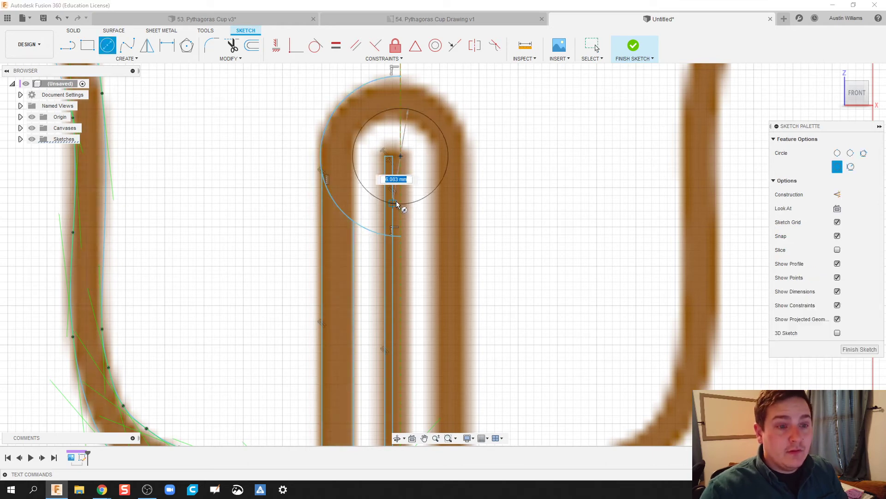
click(397, 202)
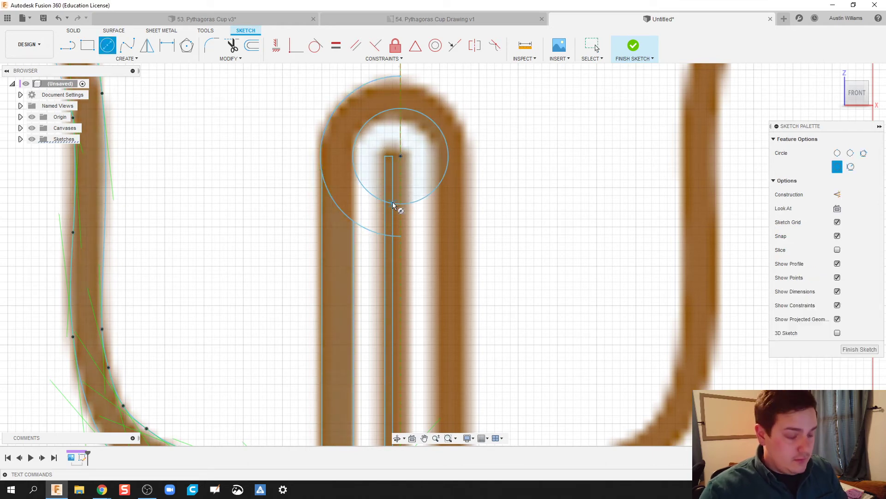
key(l)
click(354, 167)
click(354, 221)
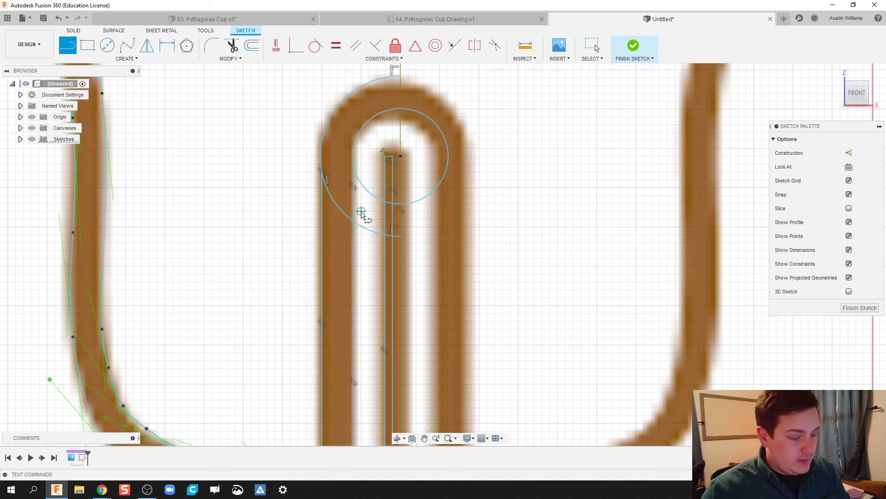
- Trim the outer arc's lower part, the inner circle's pieces and a short leftover segment
key(t)
click(371, 231)
click(373, 197)
click(421, 200)
click(397, 208)
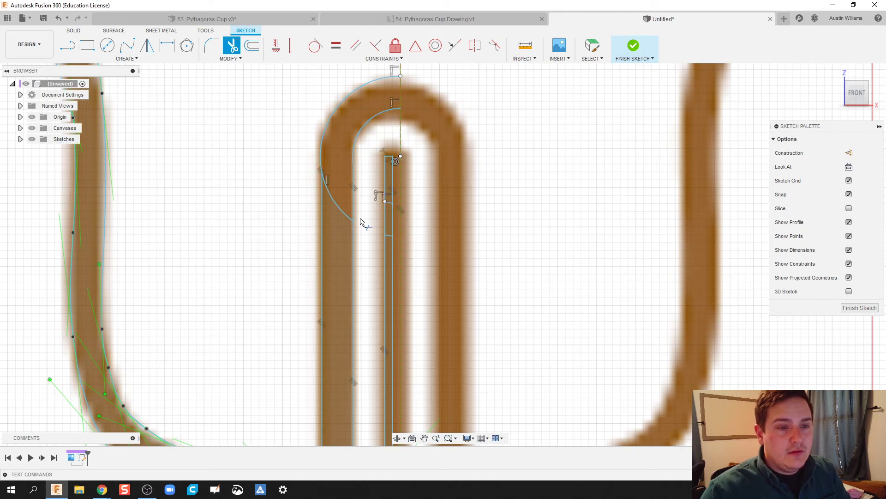
- Trim the short cross segment inside the narrow slot of the profile
scroll(361, 221, down, 1)
middle_drag(362, 240, 346, 93)
scroll(348, 158, down, 3)
middle_drag(348, 158, 349, 230)
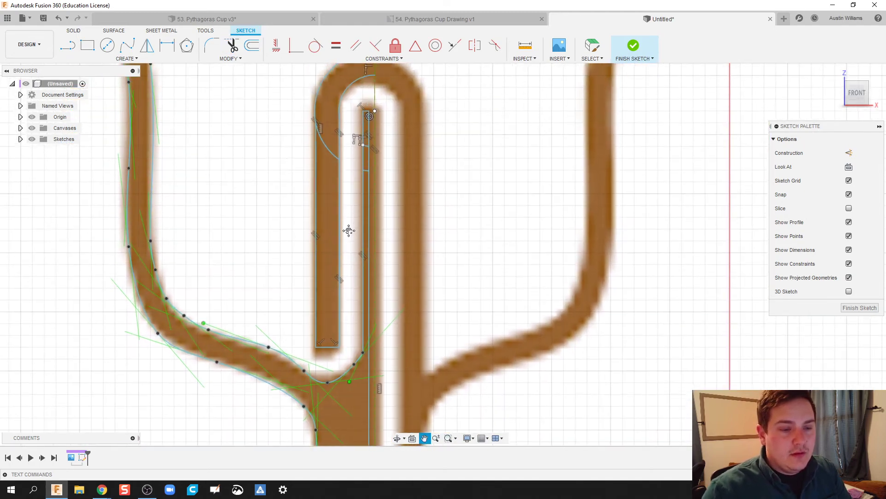
key(t)
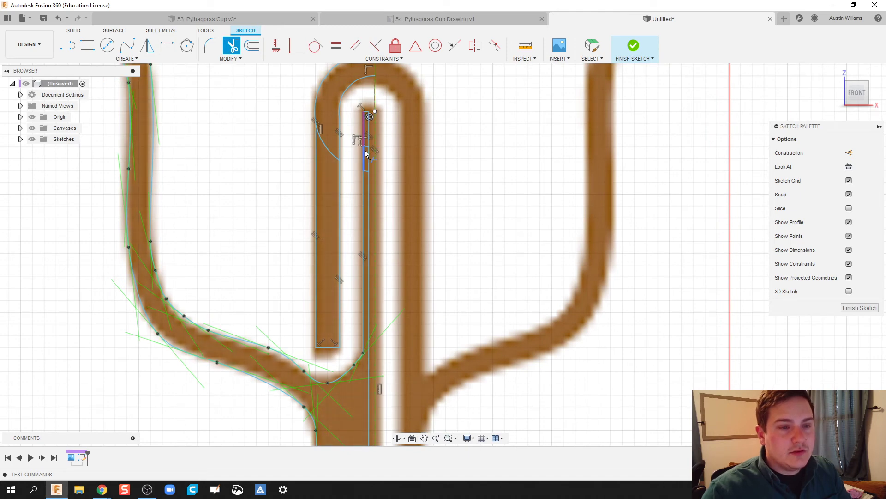
scroll(366, 149, up, 2)
click(367, 190)
scroll(299, 159, down, 2)
scroll(299, 170, down, 2)
scroll(273, 214, up, 2)
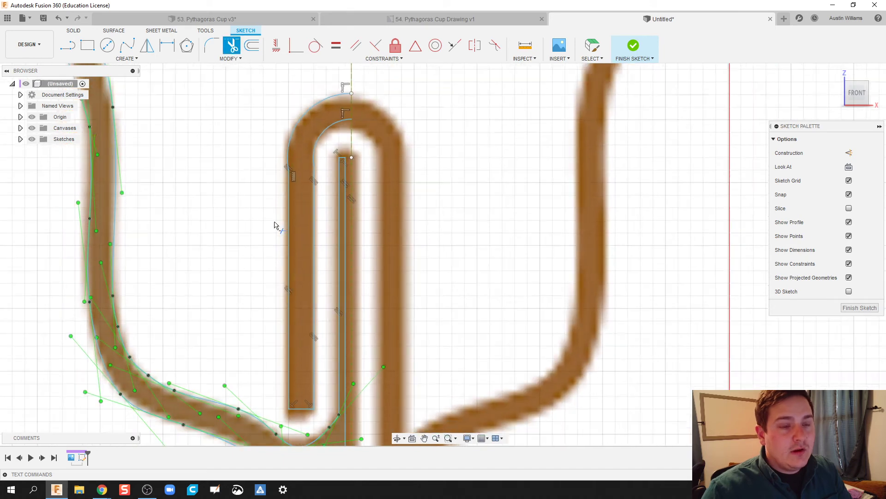
scroll(247, 203, down, 2)
scroll(252, 166, up, 2)
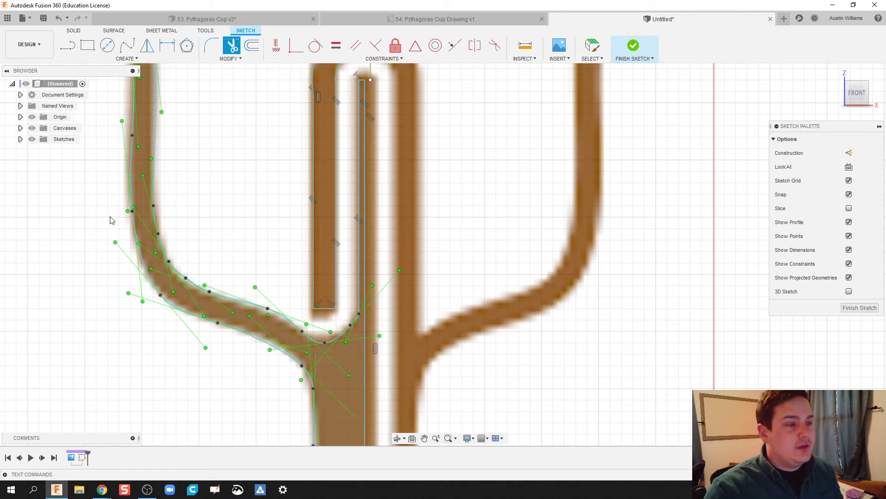
- Hide the traced reference canvas to reveal the channel lines and slot arcs
click(31, 129)
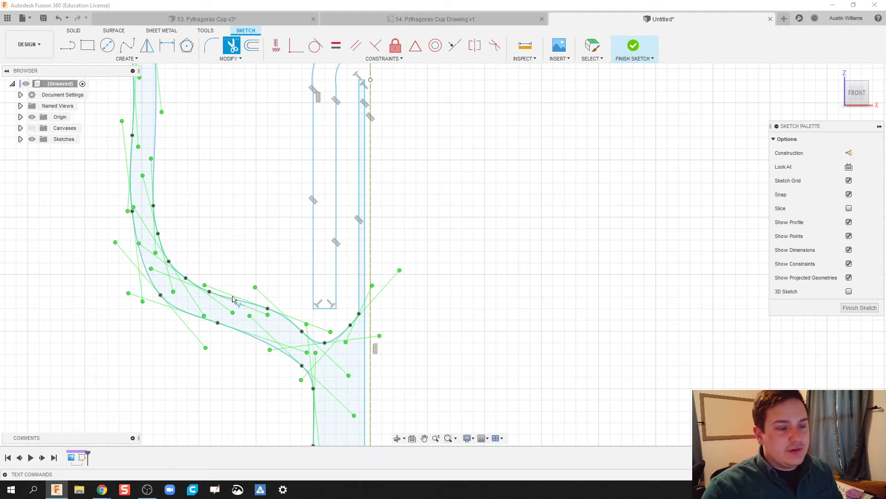
scroll(337, 381, down, 2)
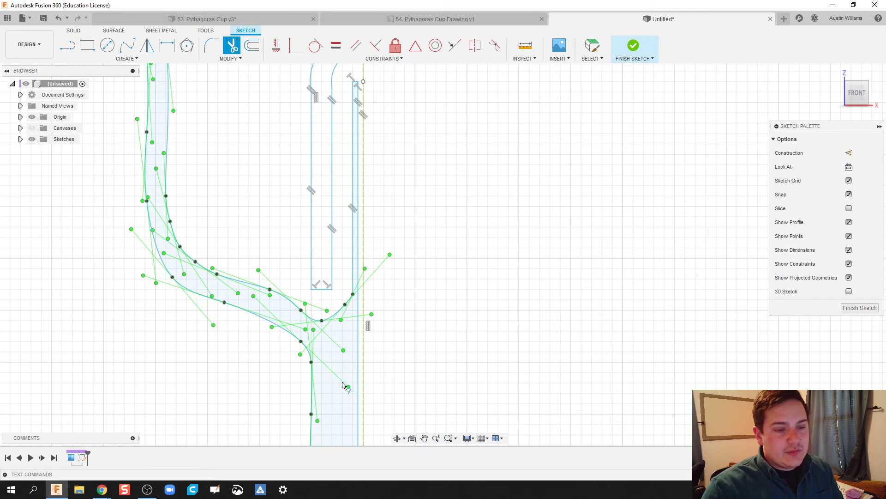
scroll(342, 371, up, 2)
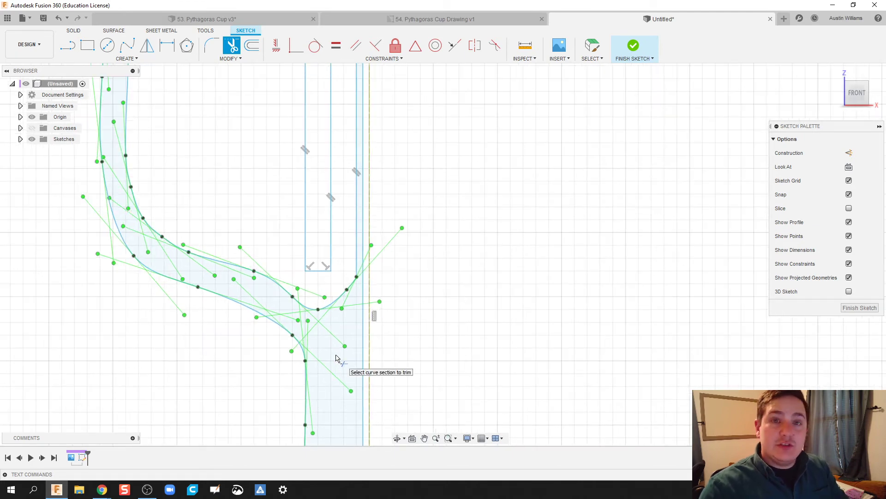
middle_drag(337, 358, 345, 422)
scroll(343, 416, down, 1)
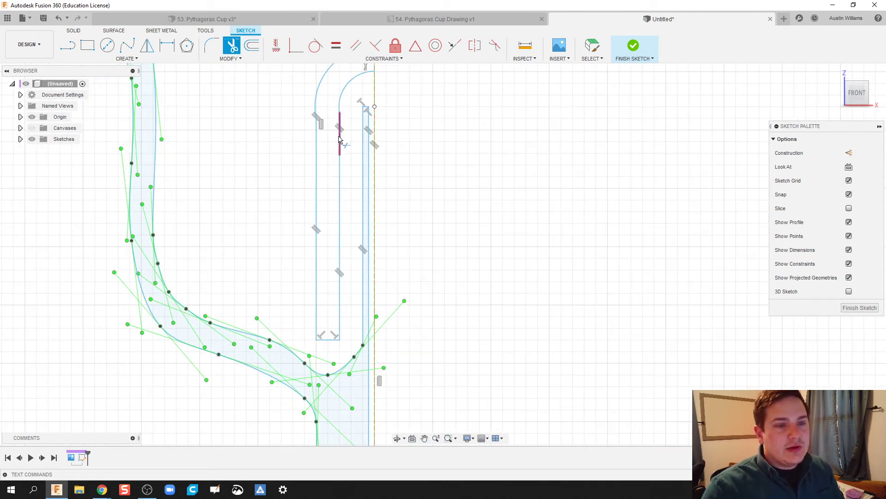
middle_drag(356, 73, 352, 141)
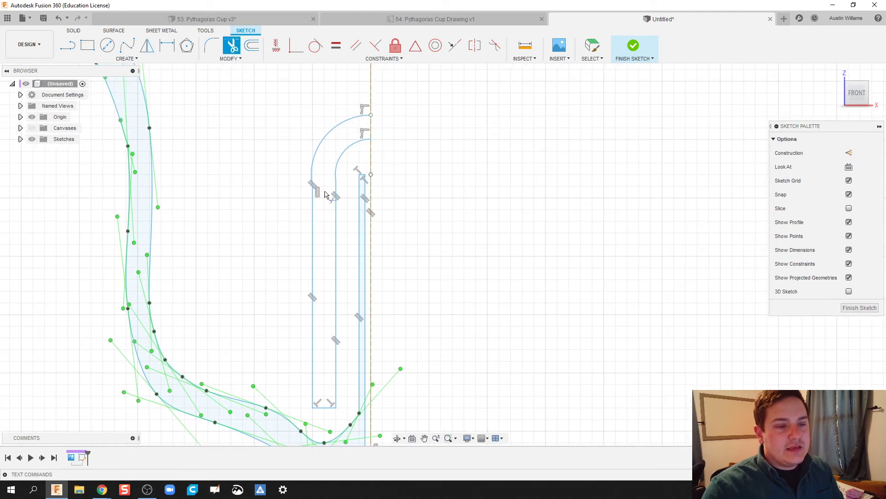
scroll(362, 179, up, 3)
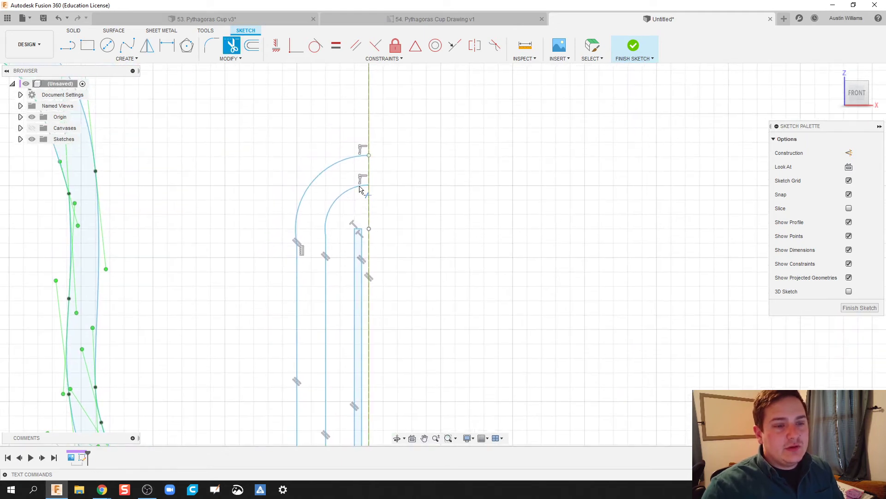
scroll(362, 185, up, 2)
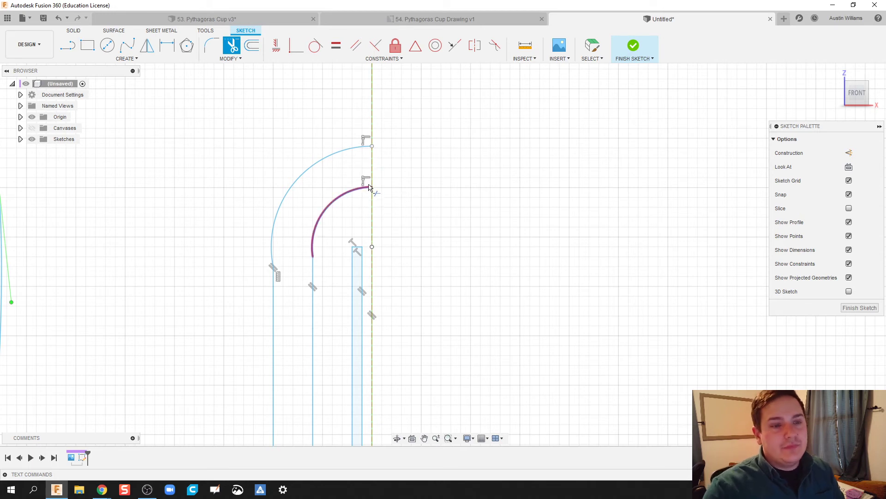
- Draw a 90° tangent arc from the inner line's top, closing the siphon's inner bend
key(l)
drag(372, 146, 372, 189)
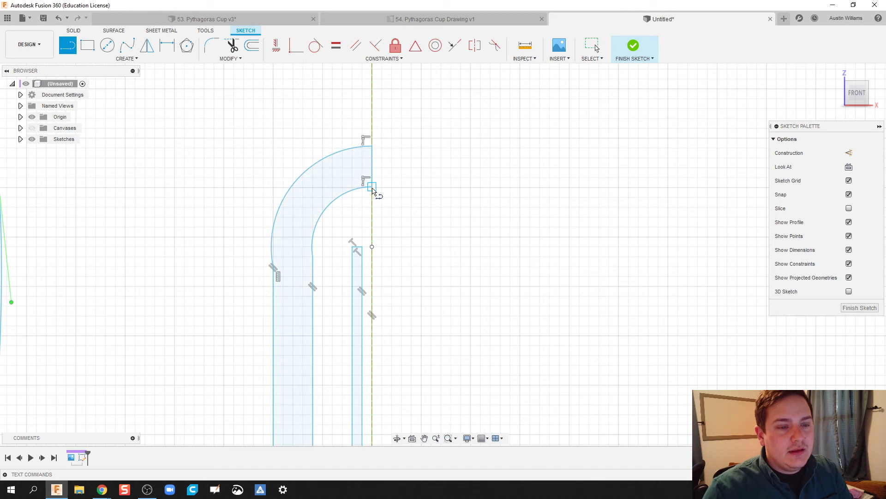
scroll(407, 251, down, 1)
mouse_move(408, 252)
middle_down()
mouse_move(416, 182)
mouse_move(409, 153)
middle_up()
scroll(413, 181, down, 4)
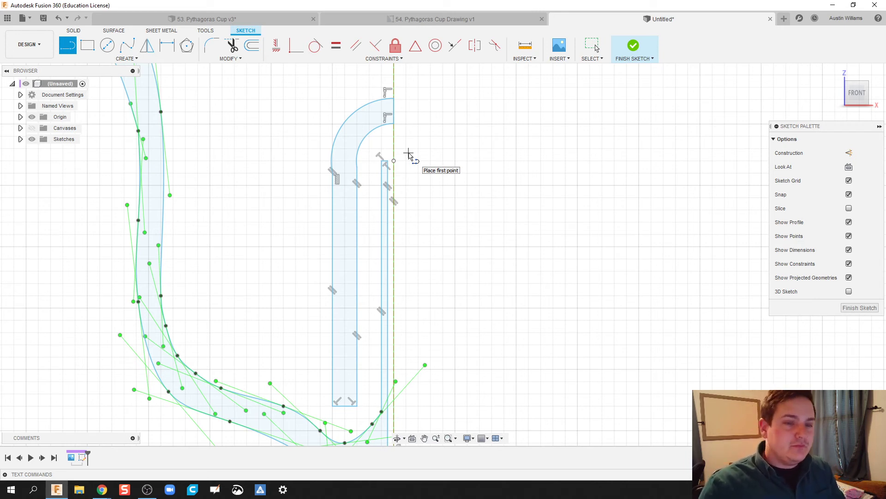
- Finish the sketch and revolve the siphon and cup profiles around the vertical centre line
click(633, 45)
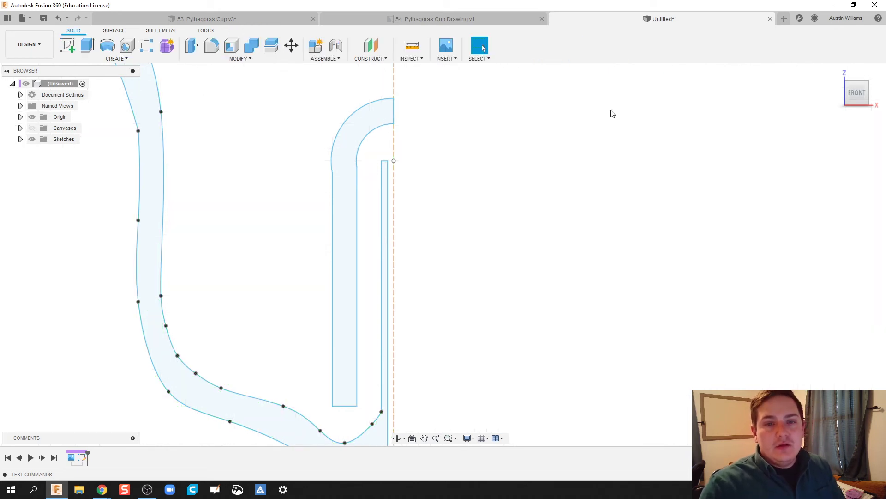
scroll(437, 195, down, 5)
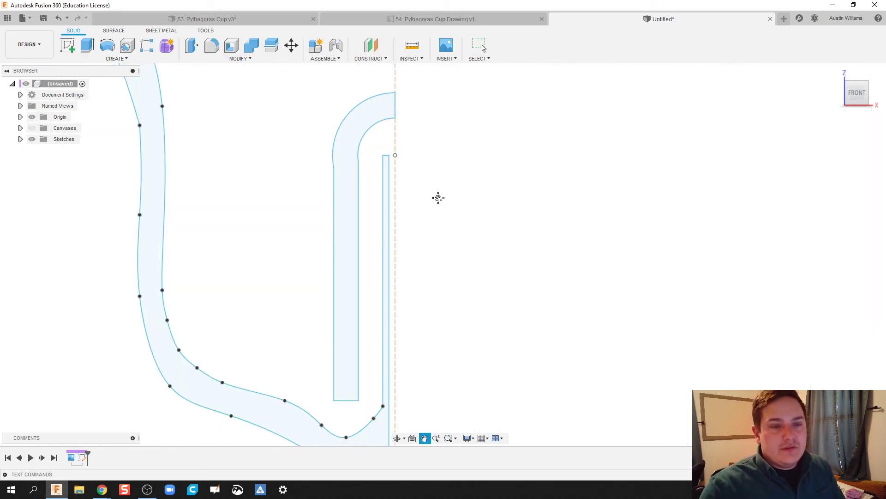
click(107, 45)
click(371, 184)
click(390, 325)
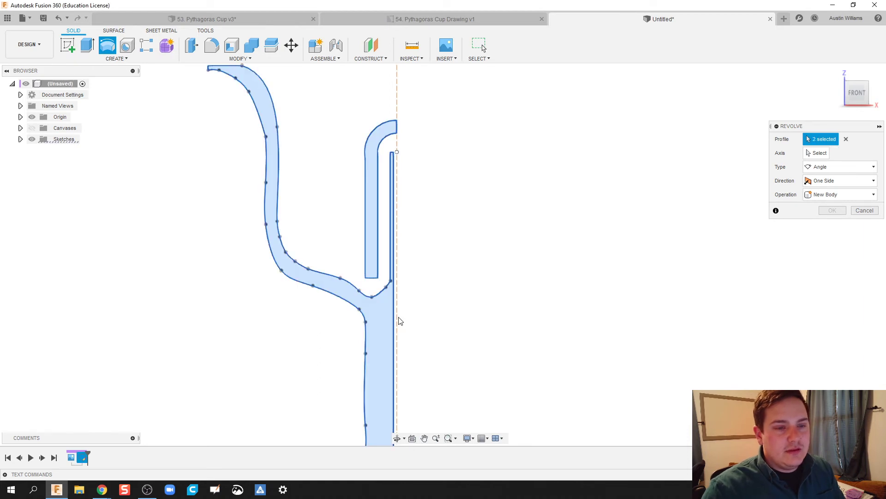
click(825, 153)
click(396, 148)
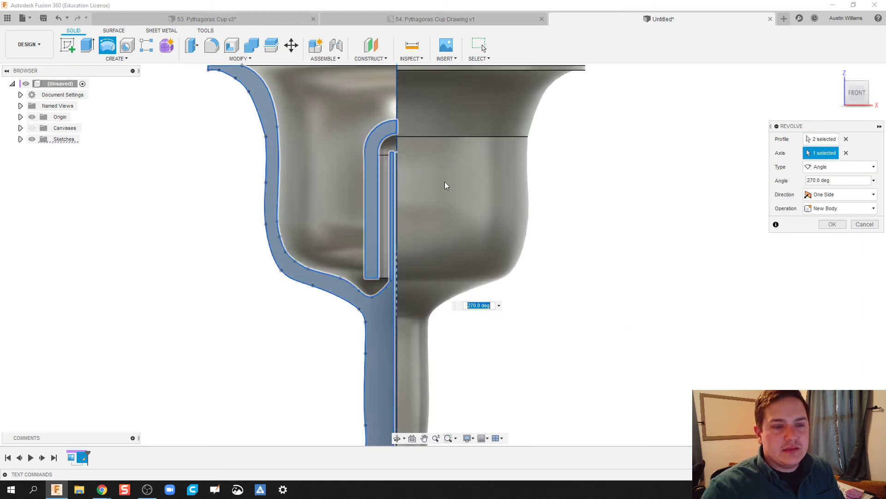
- Set the revolve angle to a full 360° and confirm to create the cup body
shift+middle_drag(298, 225, 660, 247)
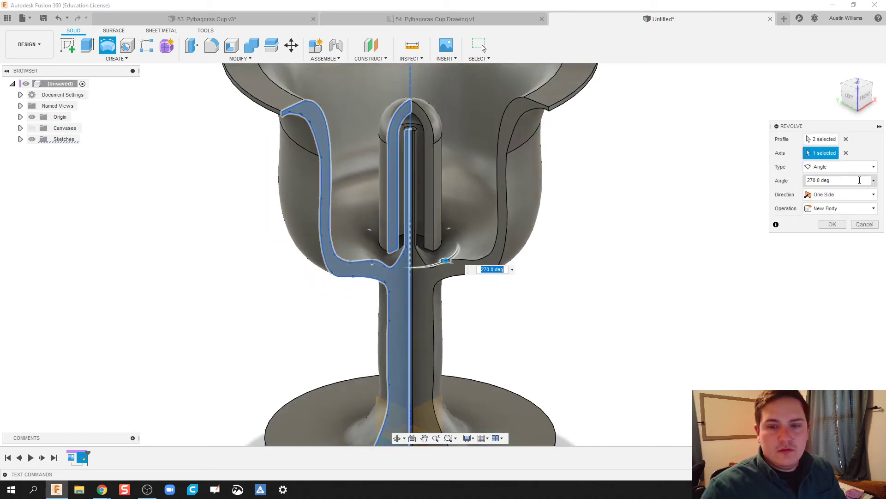
click(874, 180)
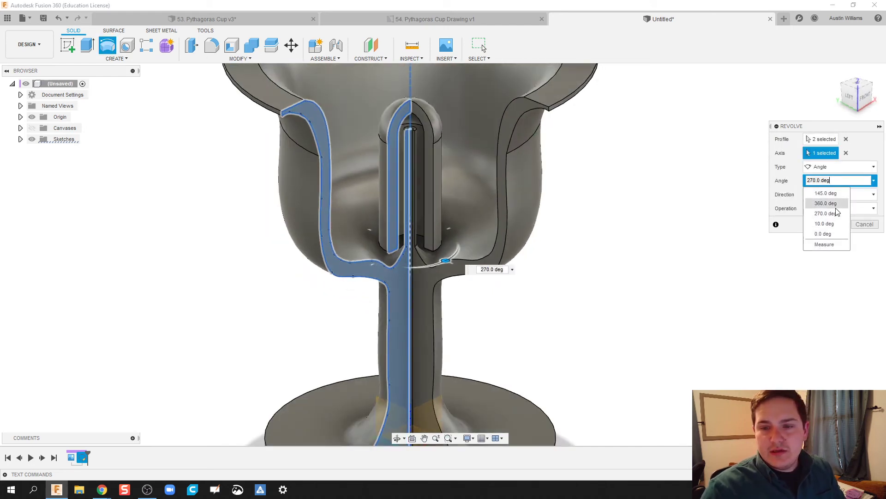
click(836, 203)
shift+middle_drag(692, 187, 602, 258)
scroll(603, 258, down, 2)
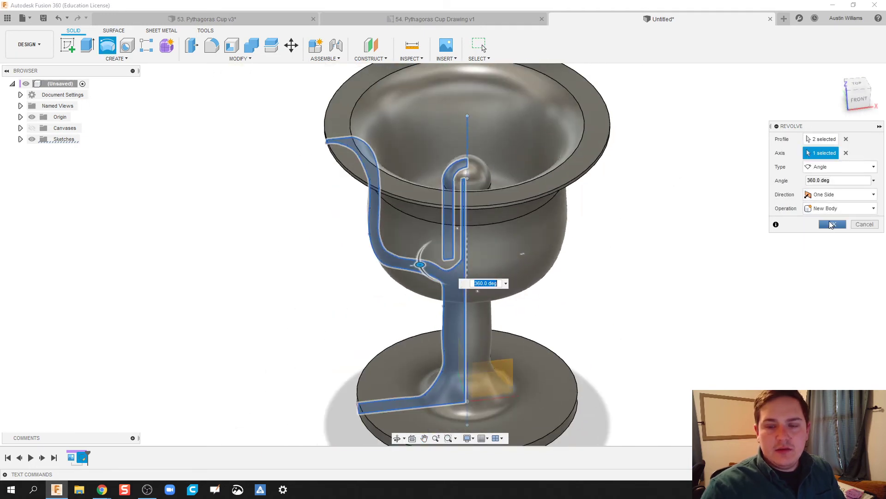
click(832, 223)
middle_drag(184, 195, 139, 151)
scroll(176, 159, down, 2)
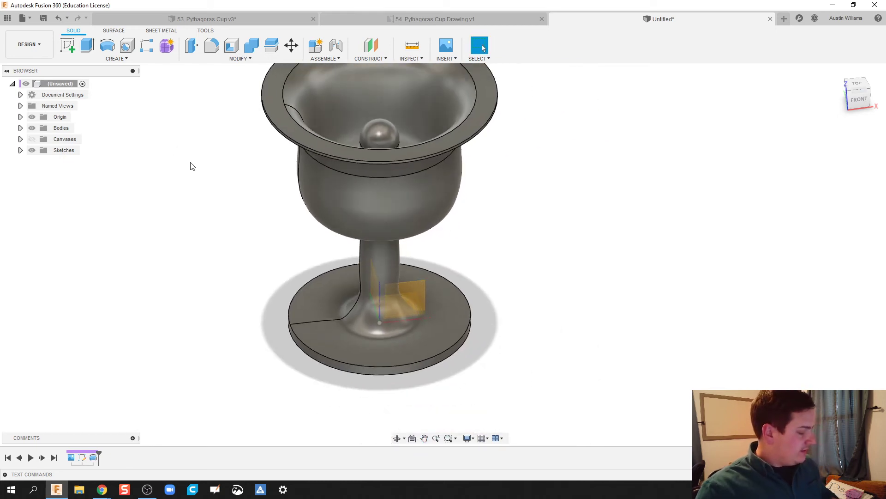
click(412, 45)
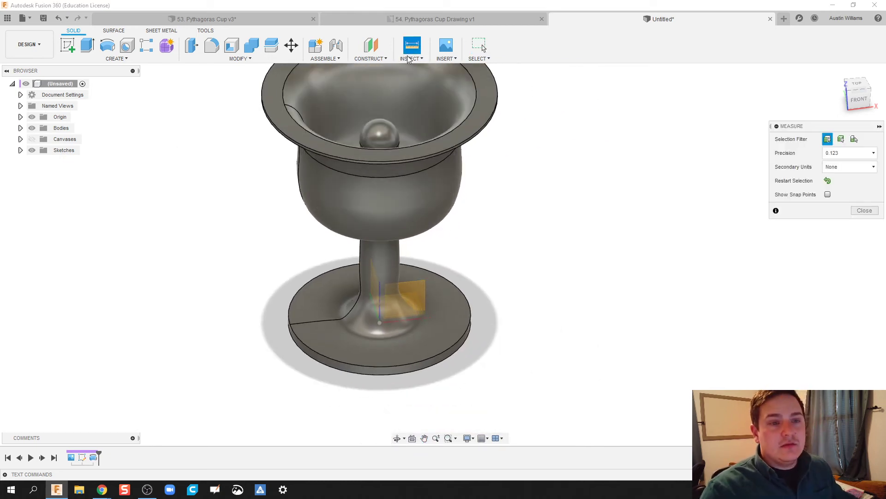
- Create a section analysis on the XZ origin plane and zoom in on the inner siphon tube
click(409, 59)
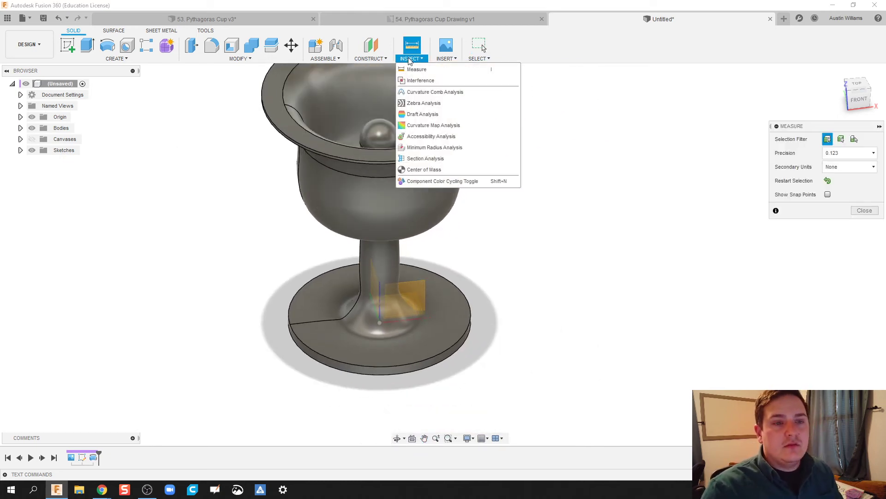
click(418, 159)
click(396, 295)
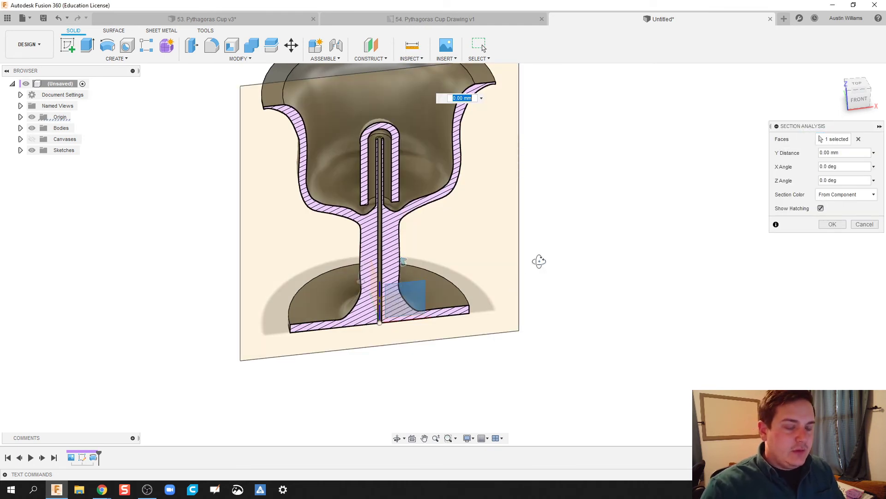
shift+middle_drag(538, 261, 522, 213)
scroll(435, 246, up, 3)
middle_drag(437, 248, 497, 298)
scroll(483, 292, up, 1)
scroll(388, 232, up, 1)
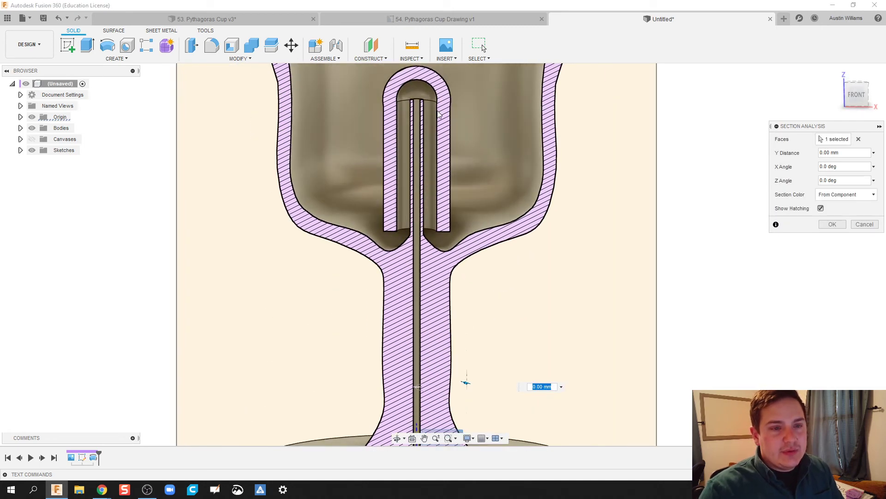
scroll(390, 258, up, 1)
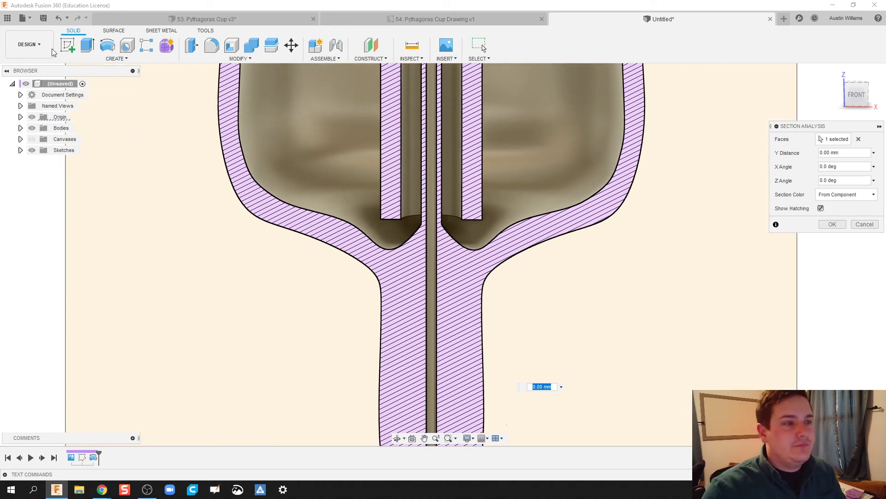
- Confirm the section analysis and start a new sketch on the central plane
click(67, 45)
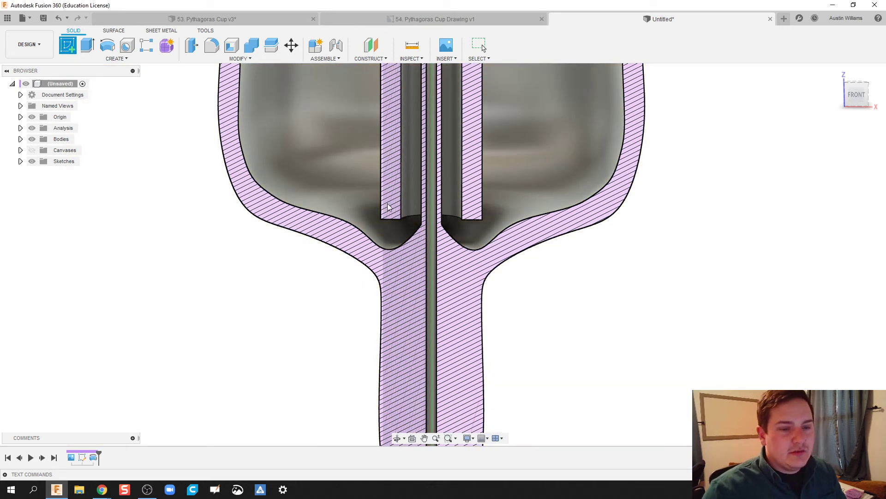
scroll(394, 246, down, 2)
middle_drag(426, 338, 375, 210)
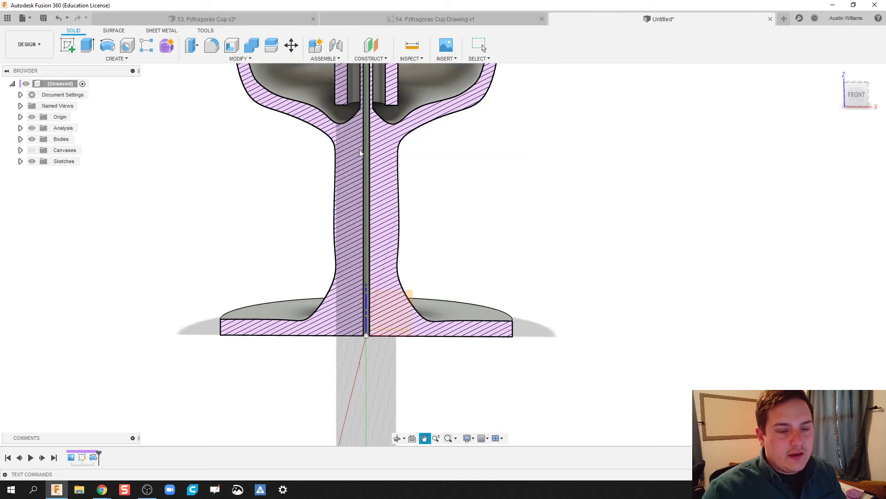
click(392, 309)
middle_drag(435, 105, 470, 314)
scroll(449, 282, up, 4)
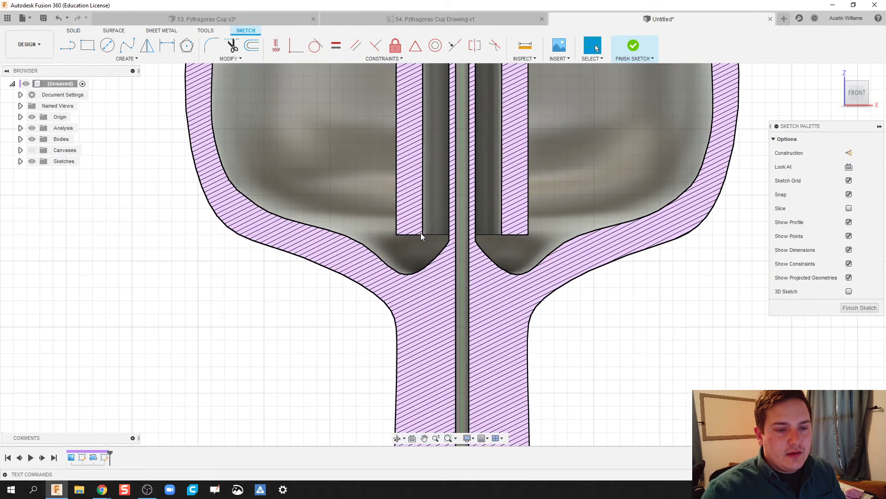
- Draw a closed four-line rectangle at the bowl bottom beside the siphon tube
key(l)
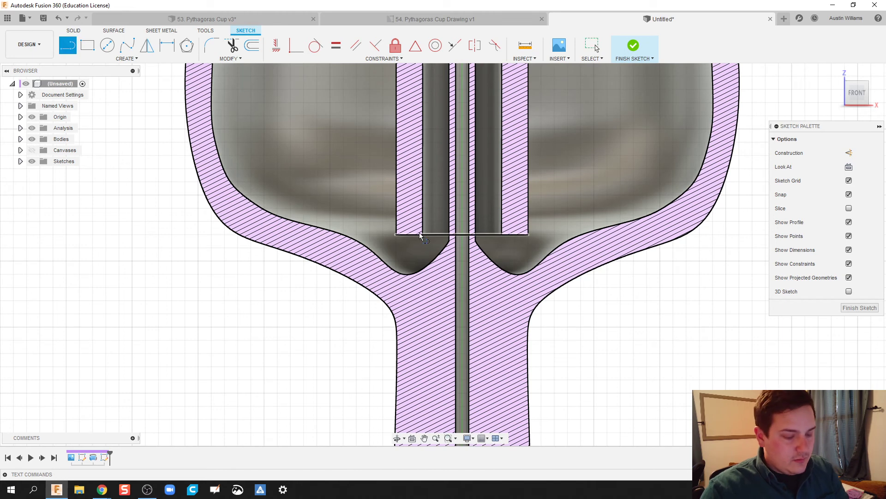
scroll(398, 233, up, 2)
click(396, 235)
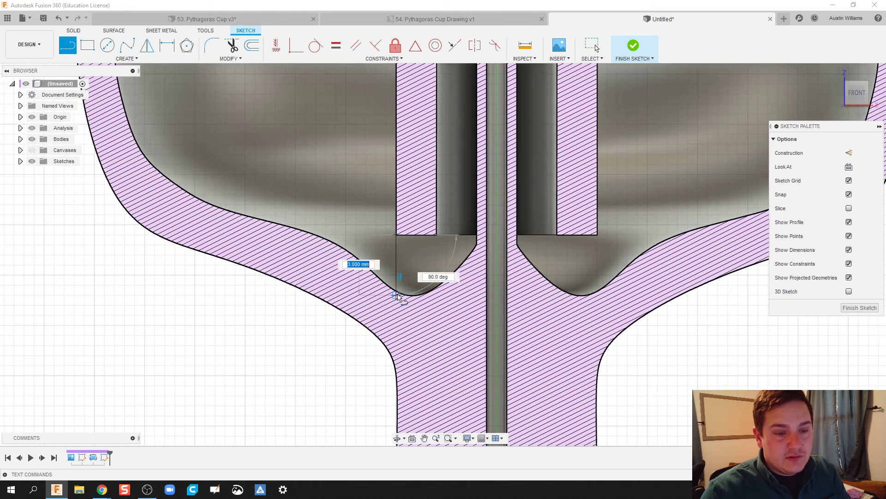
click(397, 294)
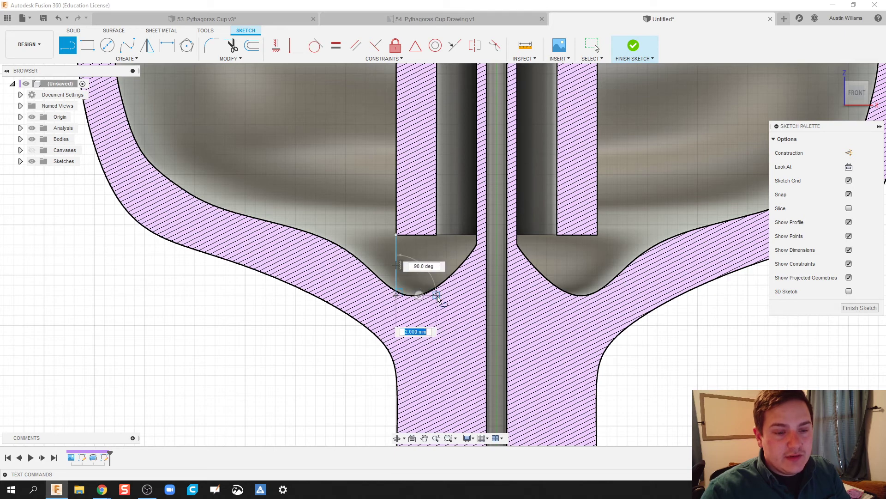
click(437, 294)
click(436, 234)
click(396, 235)
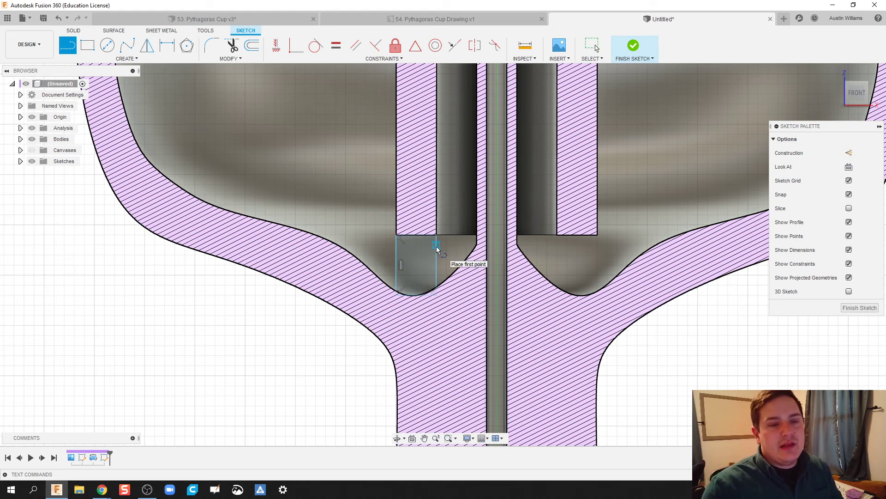
- Finish the bridge profile sketch and frame the whole cup section
click(633, 45)
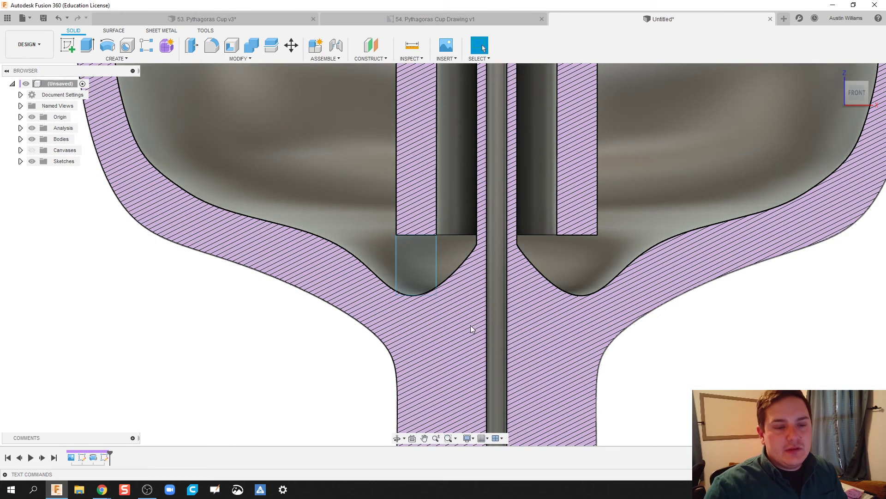
scroll(417, 295, down, 6)
middle_drag(293, 279, 253, 188)
scroll(248, 237, down, 1)
middle_drag(256, 249, 268, 281)
- Start a Revolve on the small rectangle, try an axis, then clear the axis selection
click(112, 46)
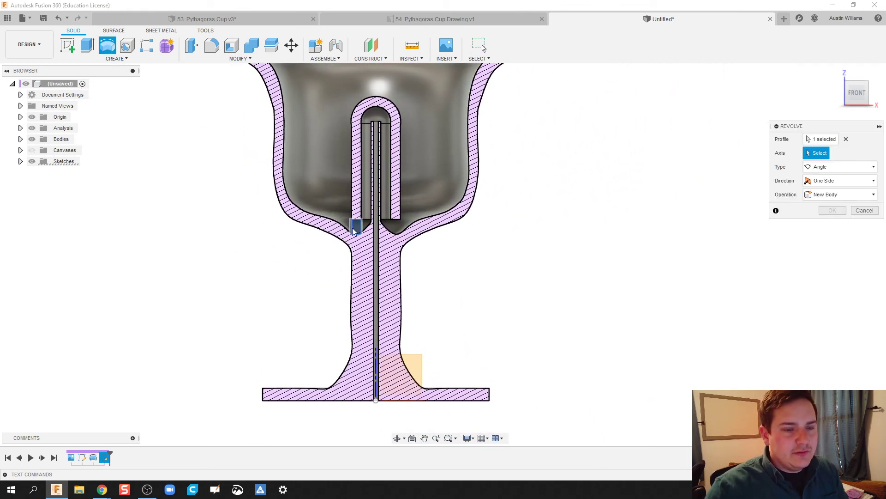
click(354, 231)
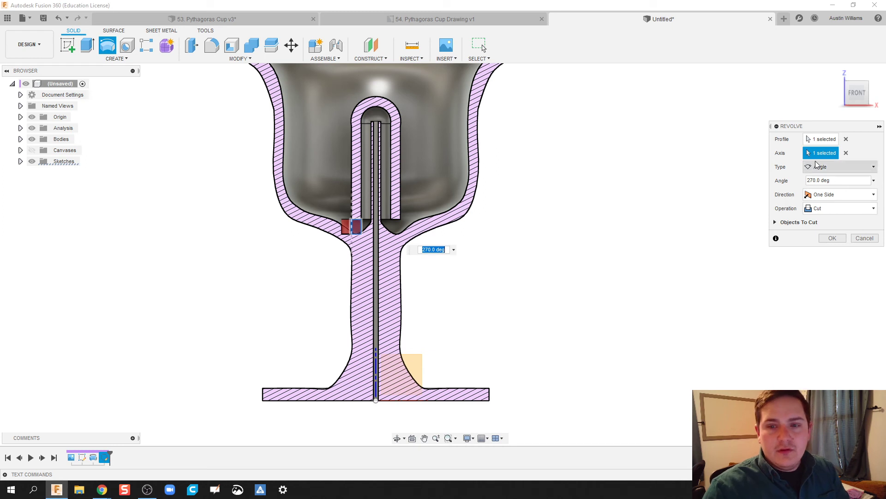
click(846, 152)
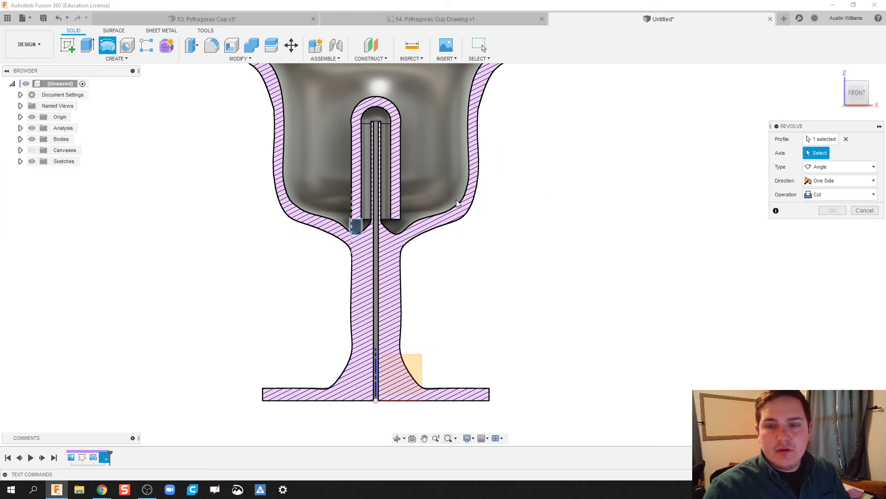
scroll(359, 206, up, 3)
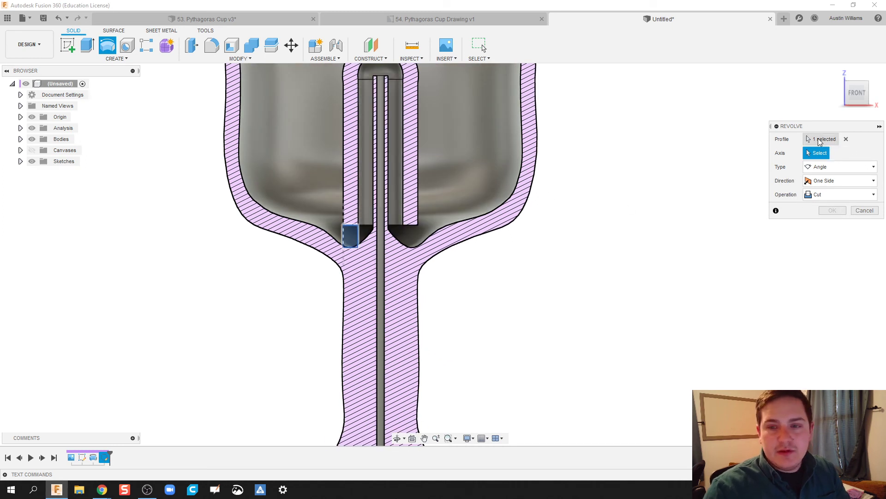
click(819, 142)
middle_drag(380, 252, 388, 135)
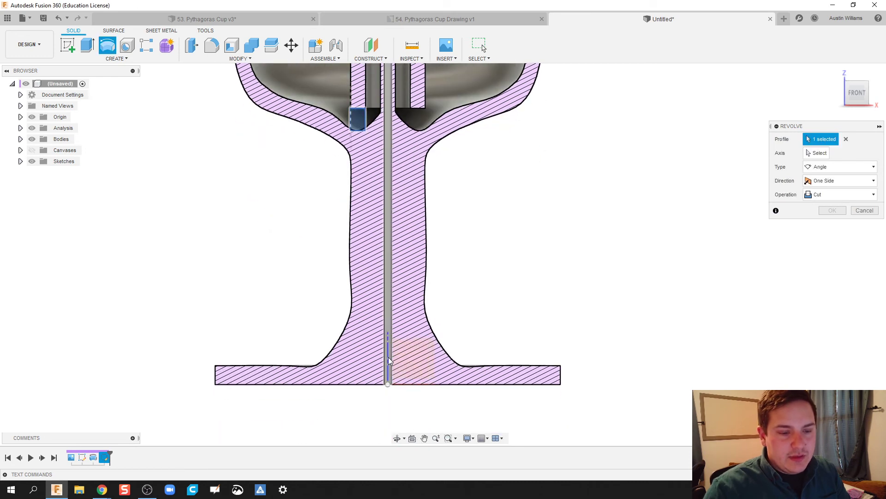
scroll(388, 360, up, 5)
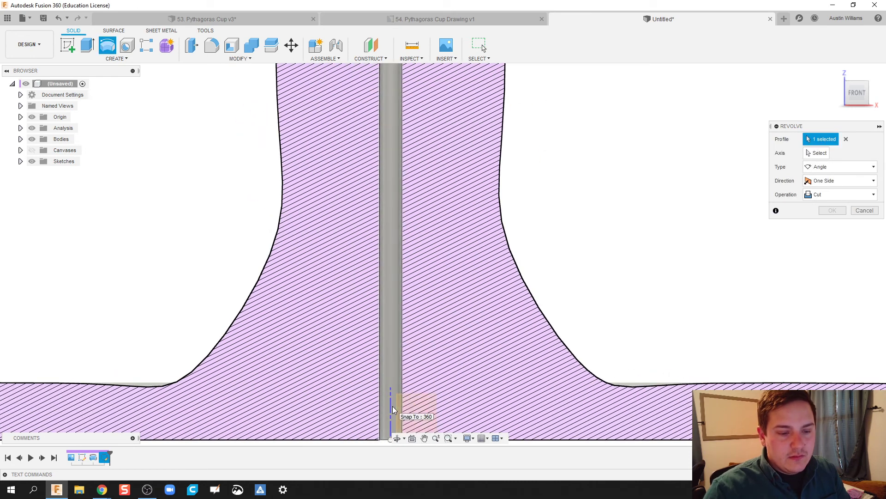
scroll(404, 307, down, 6)
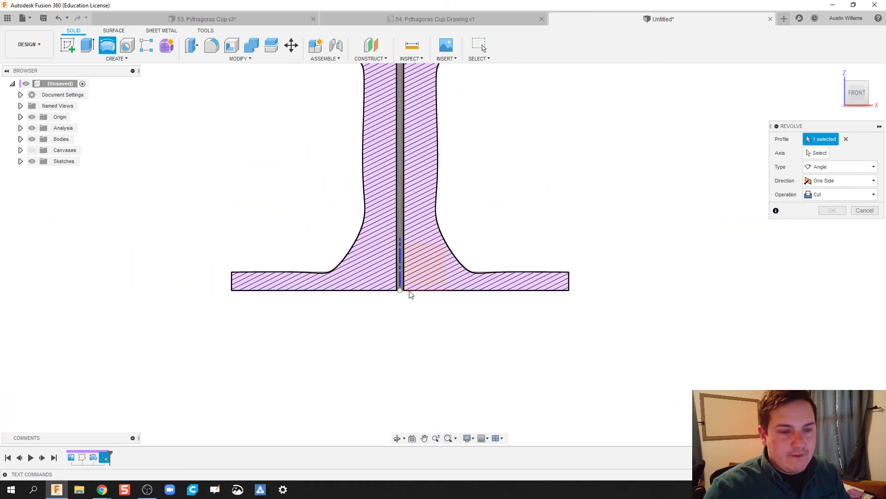
scroll(411, 294, down, 10)
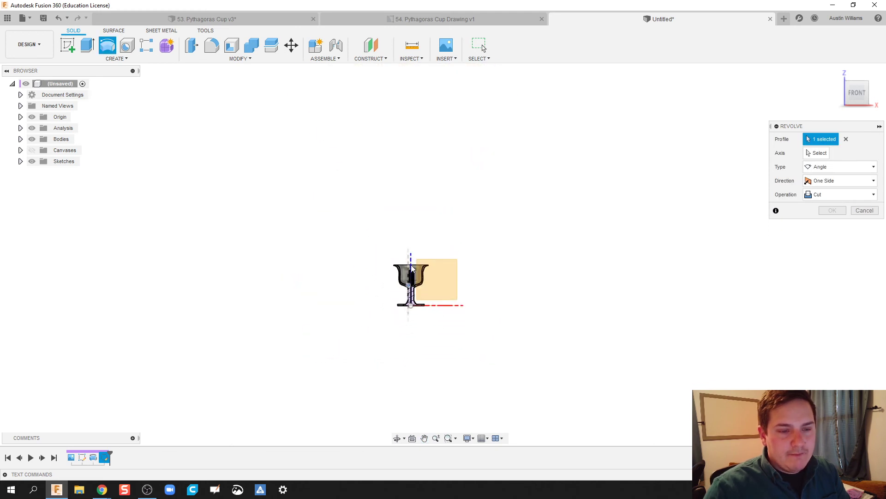
scroll(411, 267, up, 5)
scroll(430, 323, up, 6)
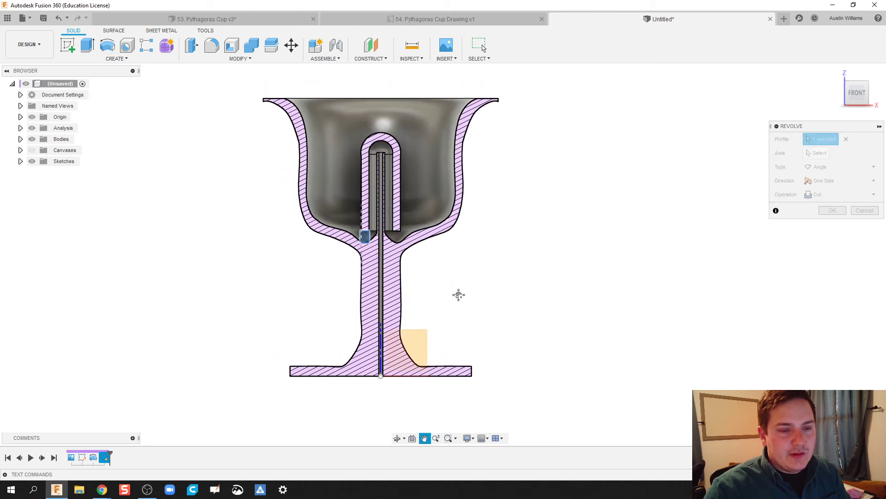
- Show Sketch1 and use its vertical centre line as the revolve axis
click(21, 161)
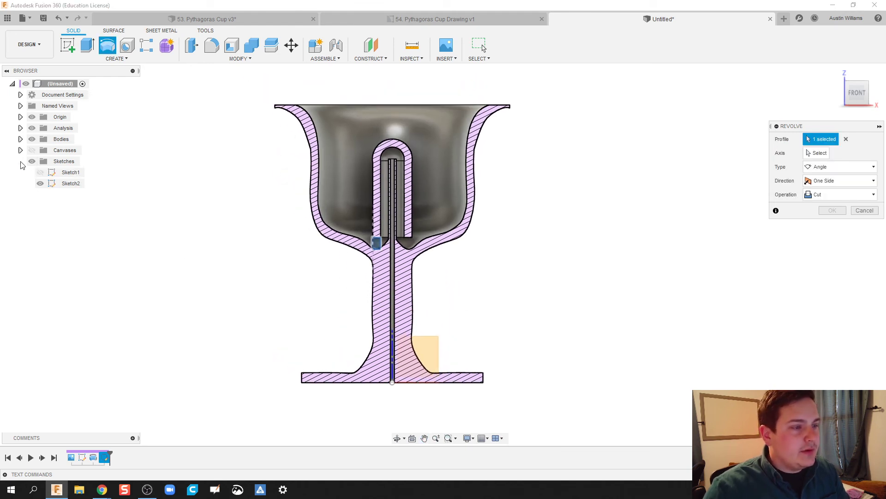
click(39, 172)
scroll(392, 229, up, 2)
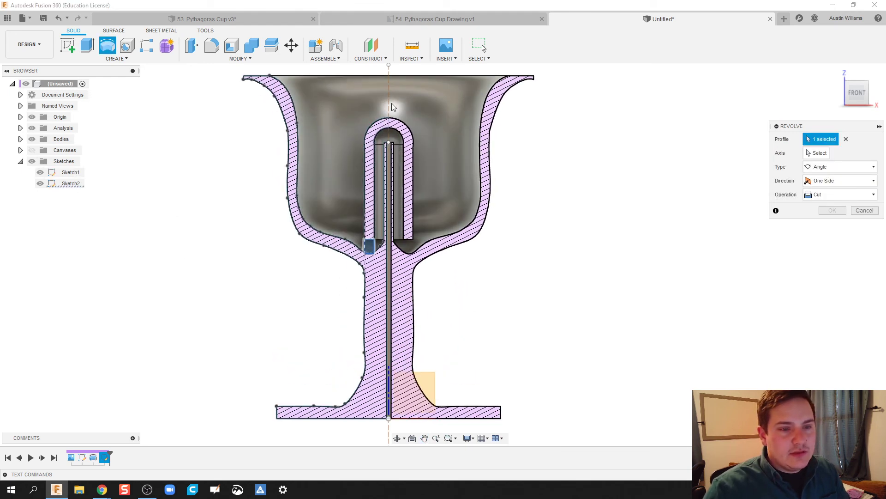
click(817, 153)
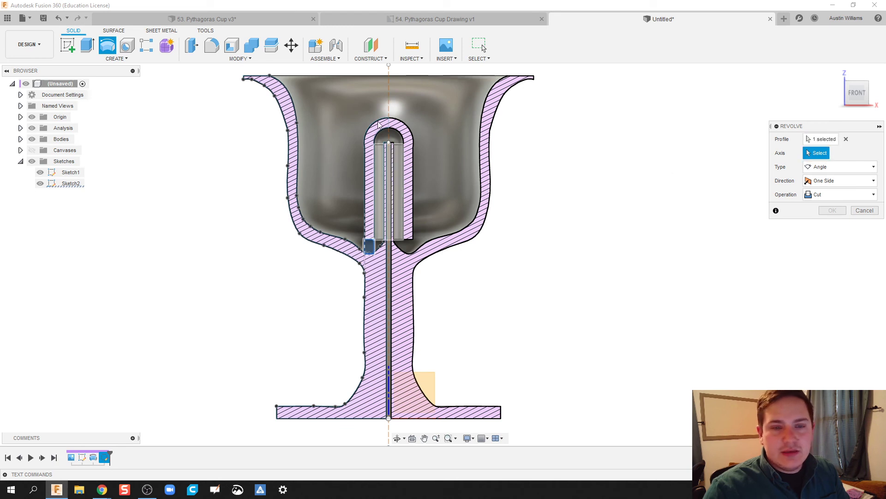
click(388, 101)
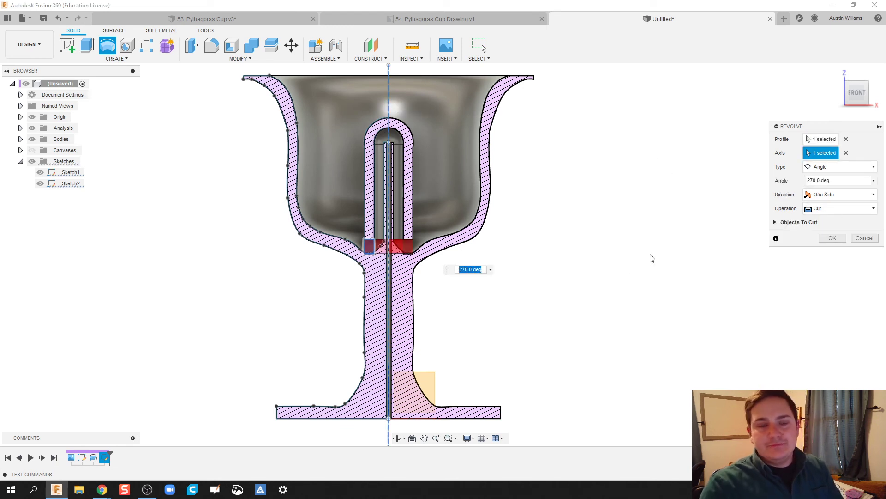
- Set the revolve operation to Join with a 145.0° angle and confirm
click(453, 270)
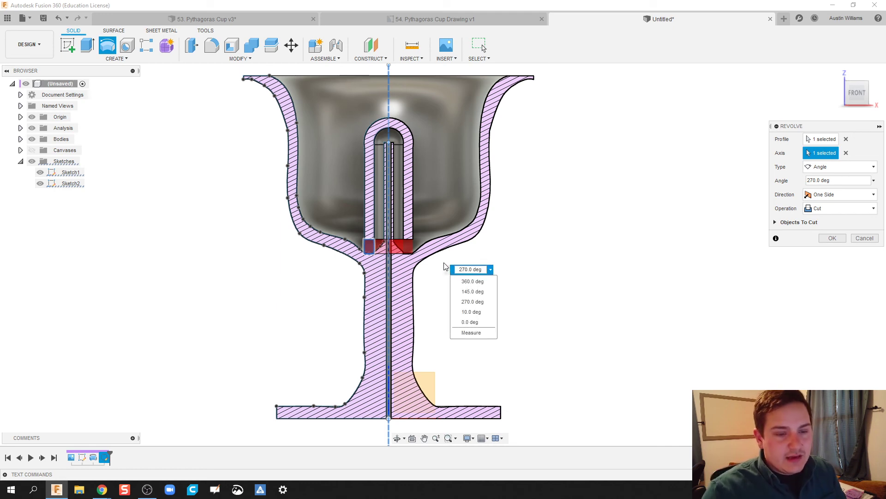
click(444, 262)
shift+middle_drag(450, 264, 379, 259)
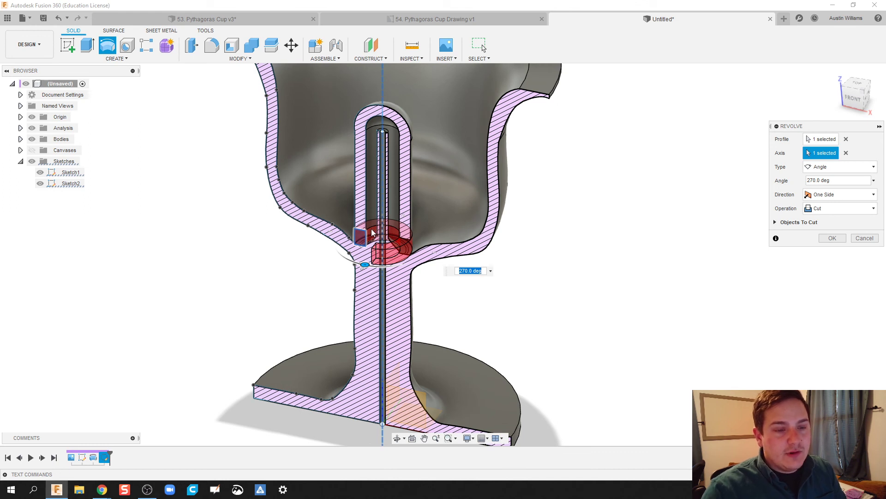
click(842, 209)
click(821, 218)
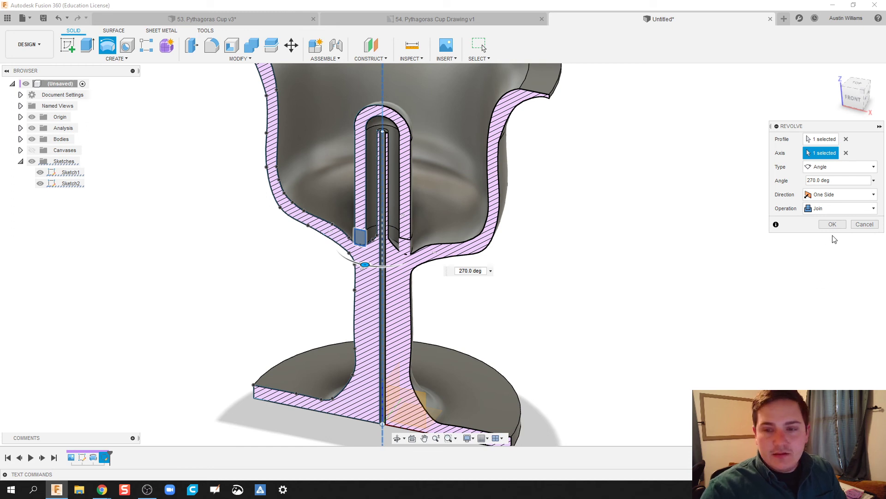
click(875, 181)
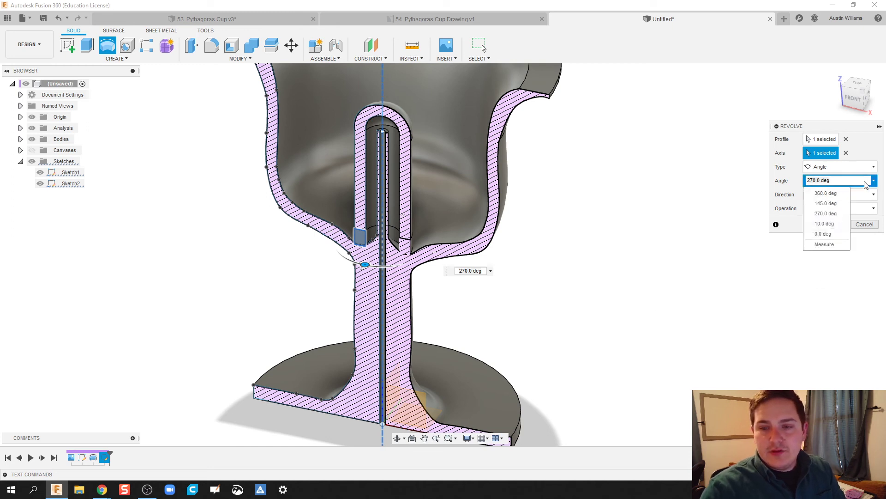
click(826, 203)
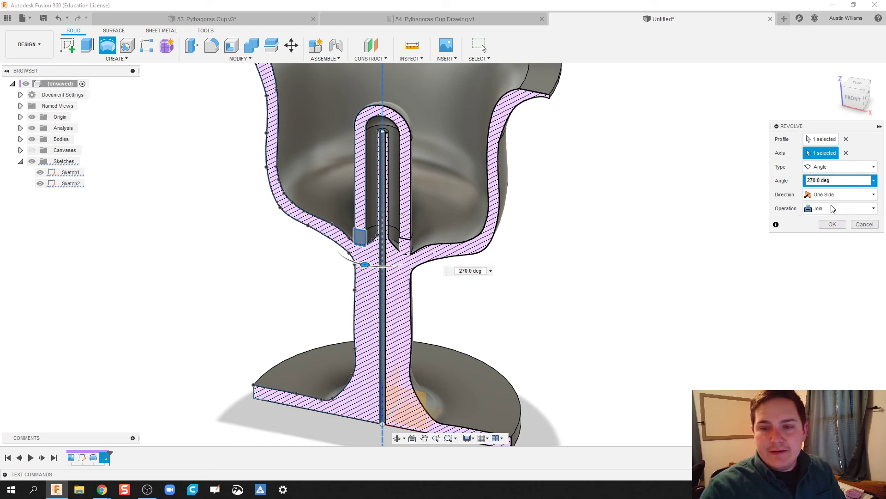
shift+middle_drag(520, 303, 608, 285)
scroll(522, 299, up, 2)
scroll(522, 299, up, 2)
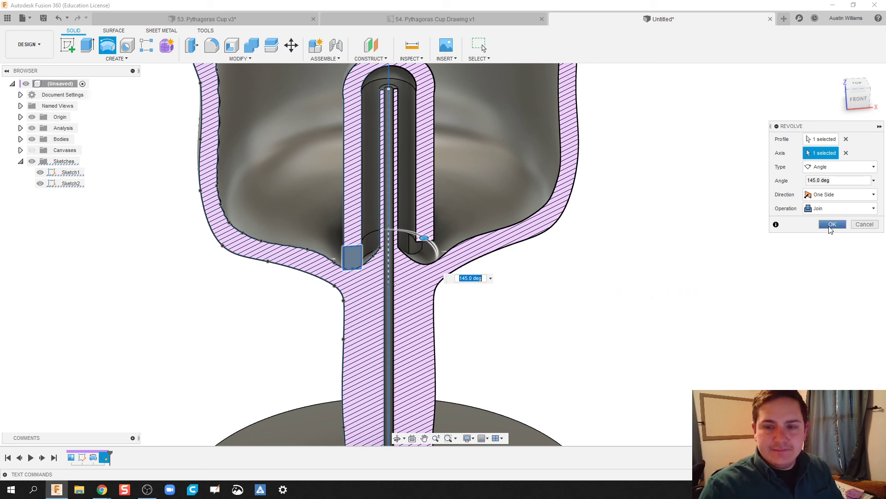
click(832, 224)
- Edit Section1 from the Analysis folder and tilt its plane to a -5.0° X angle
scroll(503, 307, down, 2)
shift+middle_drag(502, 306, 562, 319)
scroll(562, 320, down, 1)
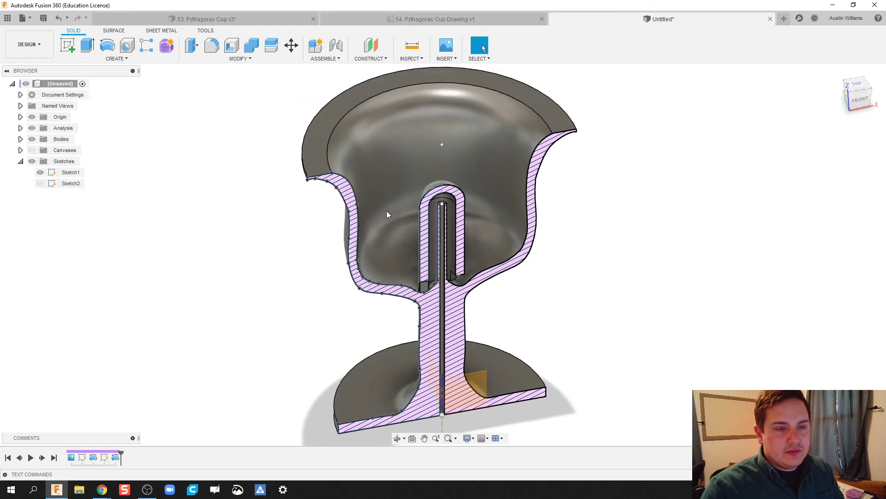
click(20, 128)
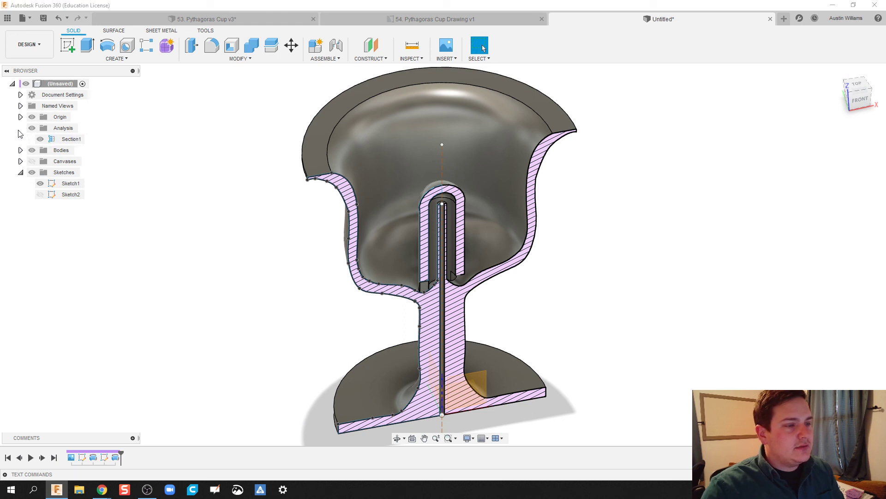
double_click(52, 140)
middle_drag(355, 348, 266, 235)
mouse_move(411, 321)
mouse_down()
mouse_move(412, 311)
mouse_move(418, 331)
mouse_move(409, 317)
mouse_move(420, 307)
mouse_move(418, 322)
mouse_move(410, 319)
mouse_up()
- Confirm the section edit, hide Section1, and frame the whole uncut goblet
click(843, 225)
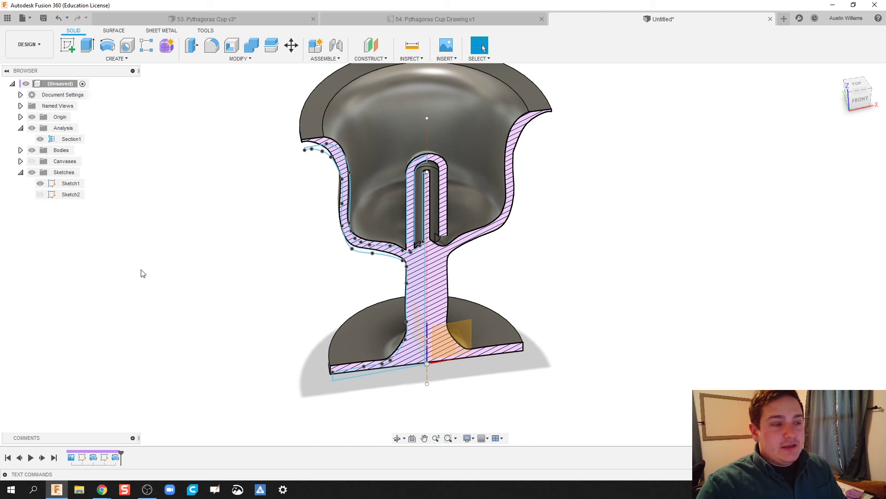
click(40, 139)
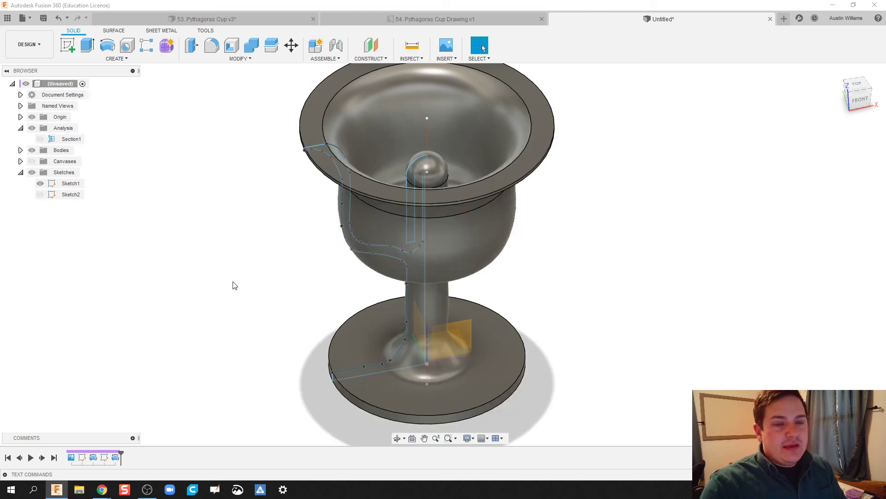
scroll(235, 285, down, 3)
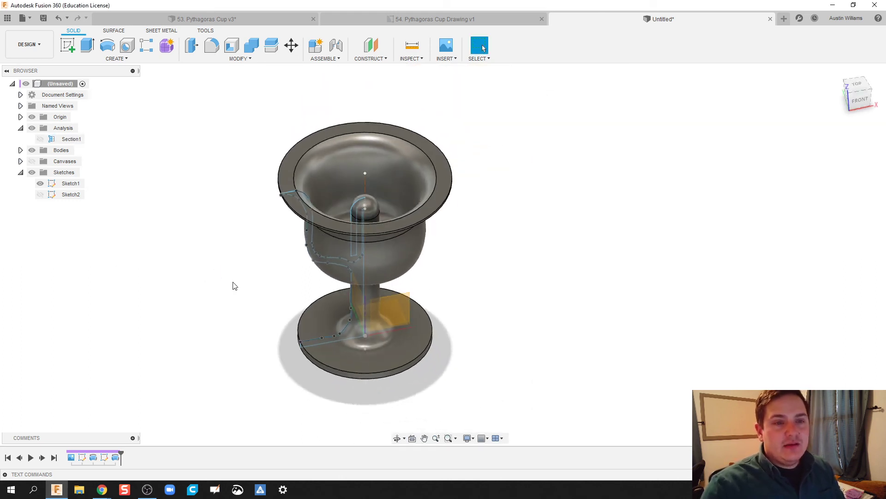
middle_drag(234, 284, 281, 291)
scroll(334, 285, up, 3)
scroll(260, 288, down, 2)
scroll(282, 292, down, 1)
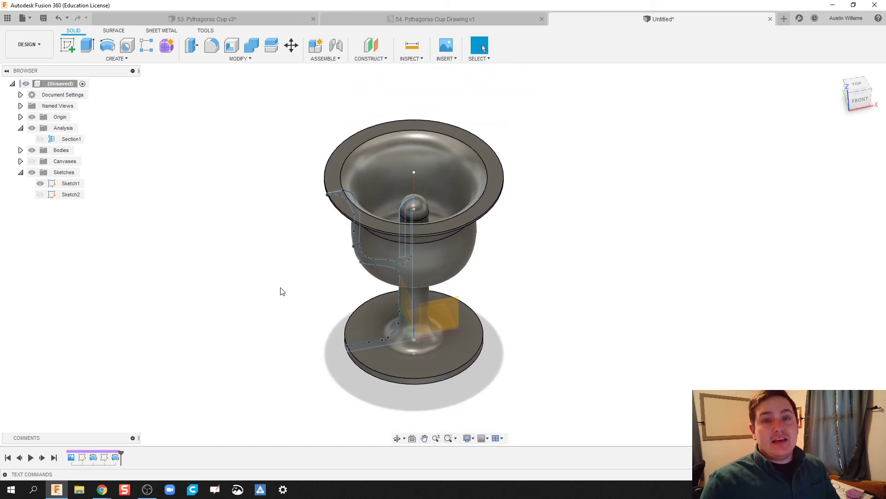